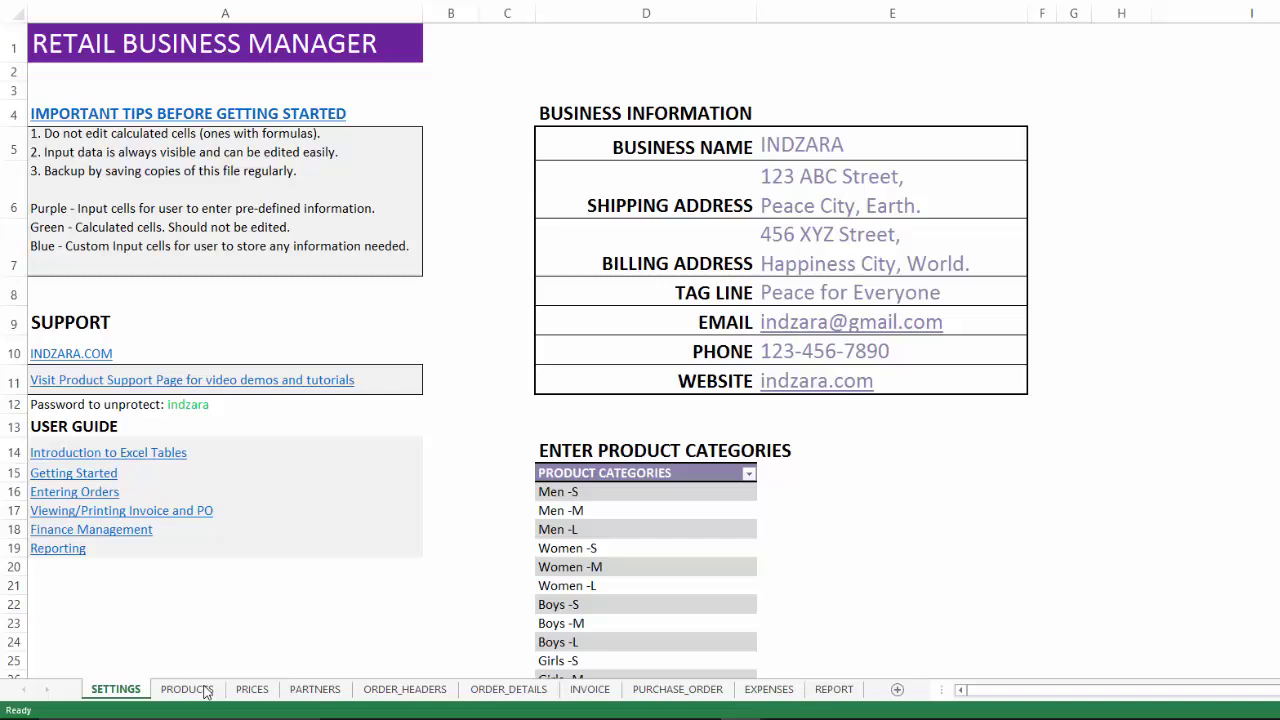
Review the product prices sheet and select order P1's product, quantity and unit discount cells in the order details
{"action": "left_click", "coordinate": [253, 694]}
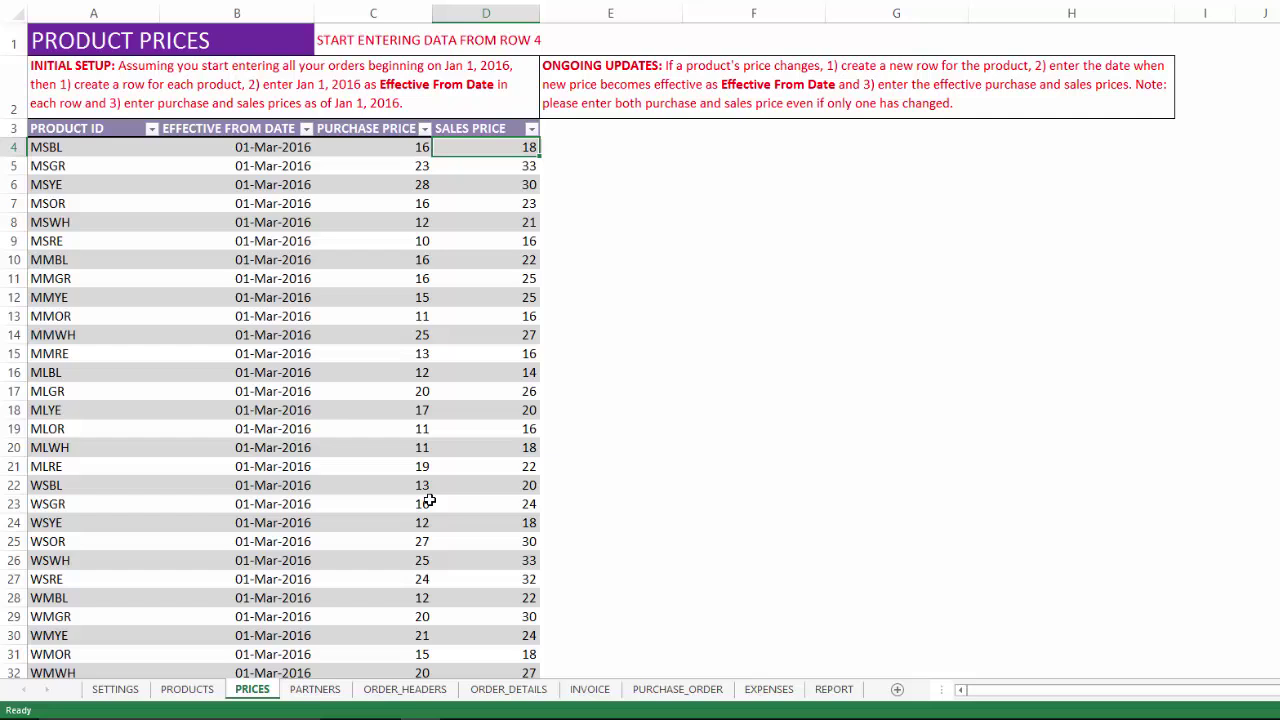
{"action": "left_click", "coordinate": [487, 690]}
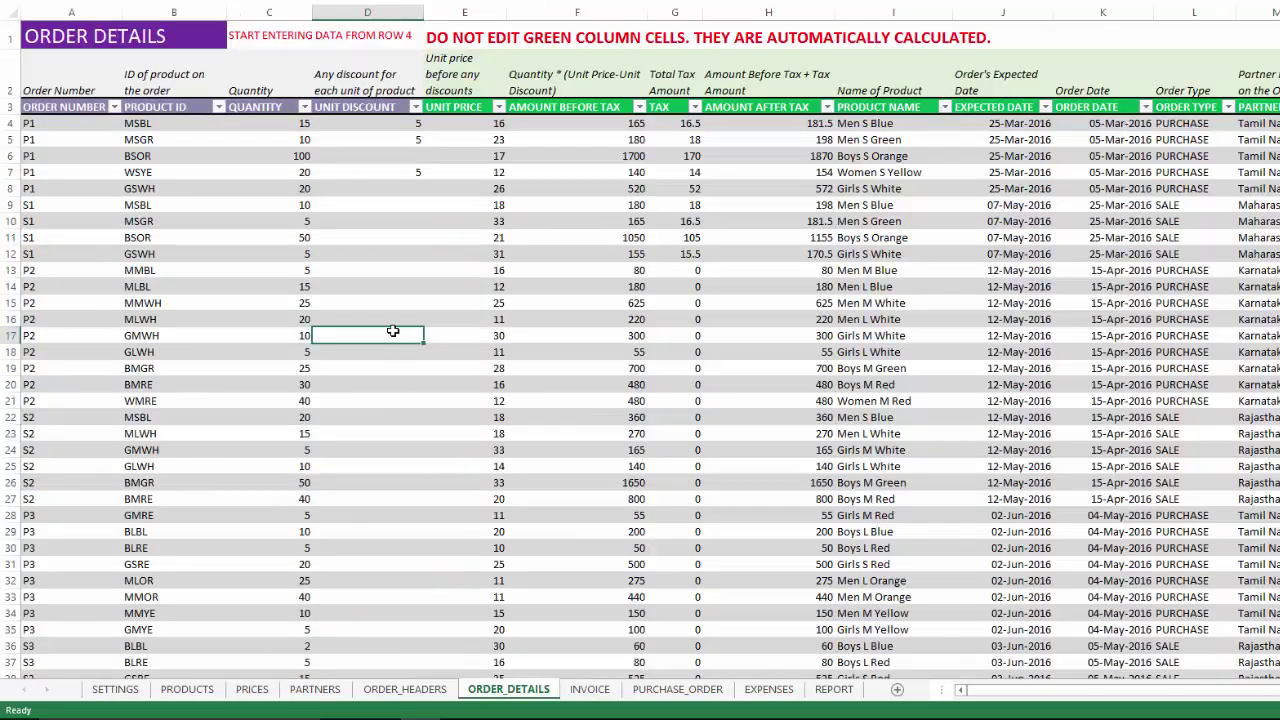
{"action": "left_click", "coordinate": [70, 126]}
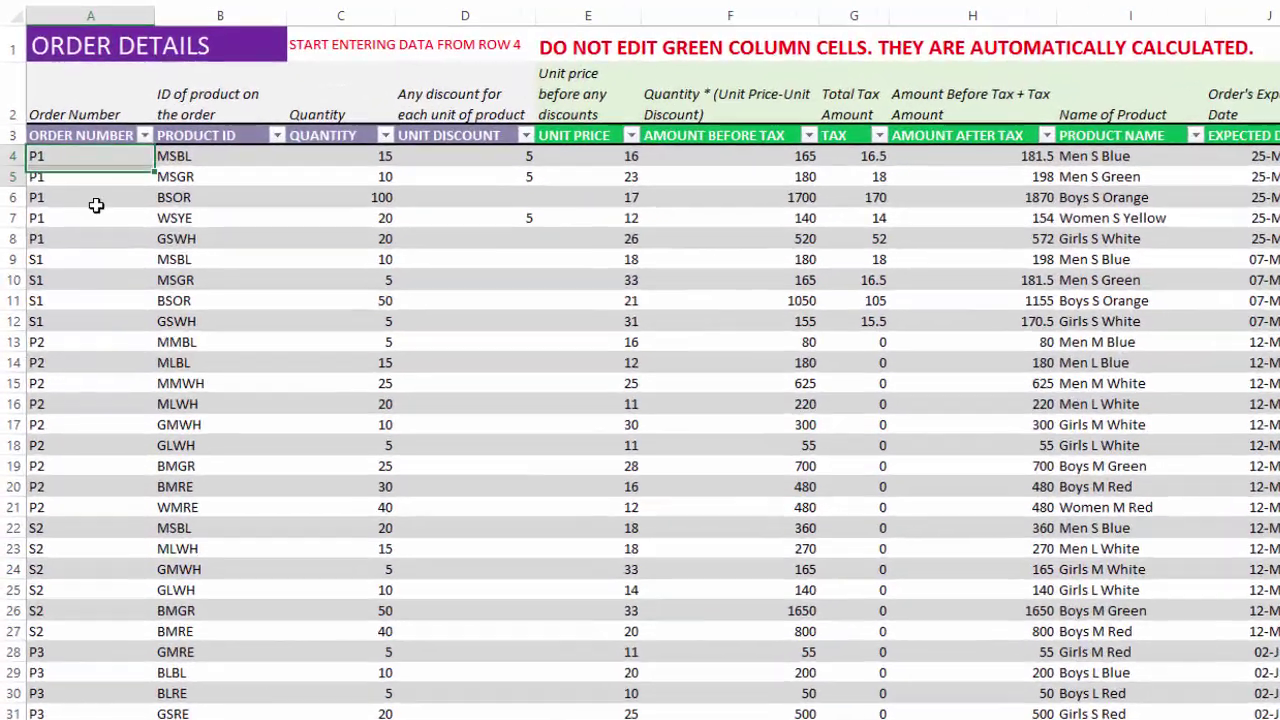
{"action": "left_click_drag", "start_coordinate": [96, 205], "coordinate": [316, 244]}
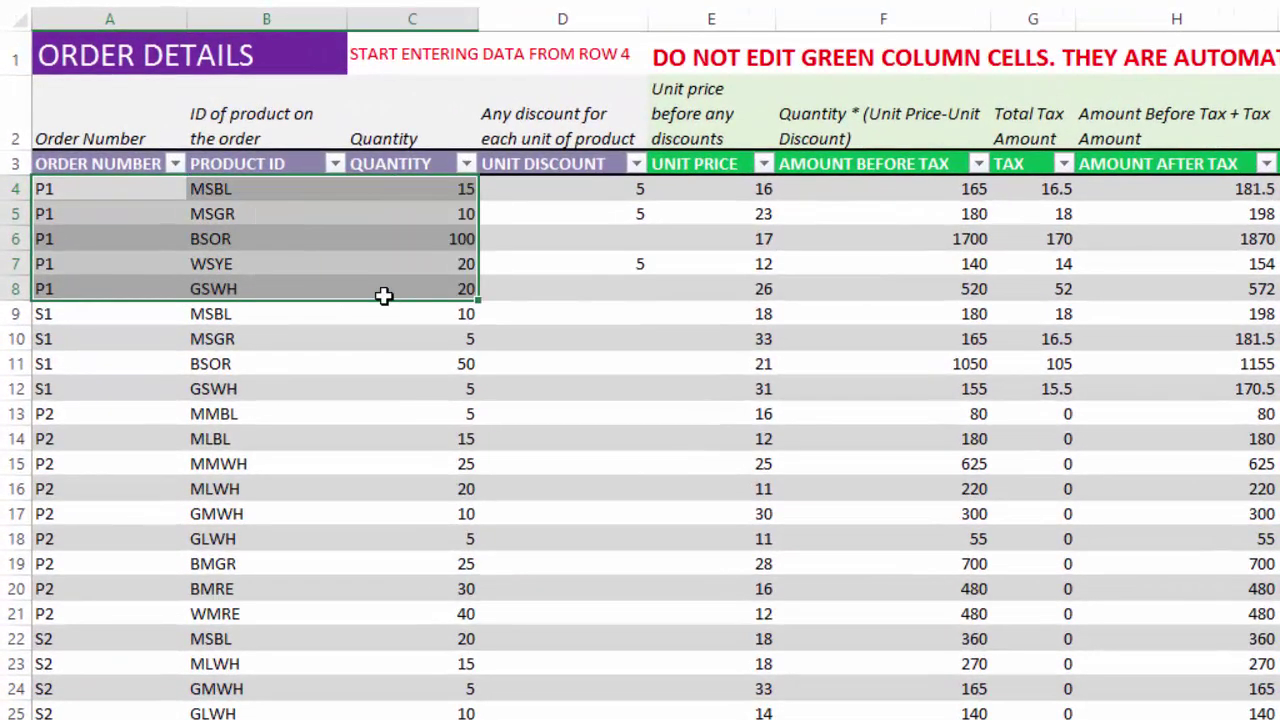
{"action": "left_click_drag", "start_coordinate": [384, 295], "coordinate": [572, 296]}
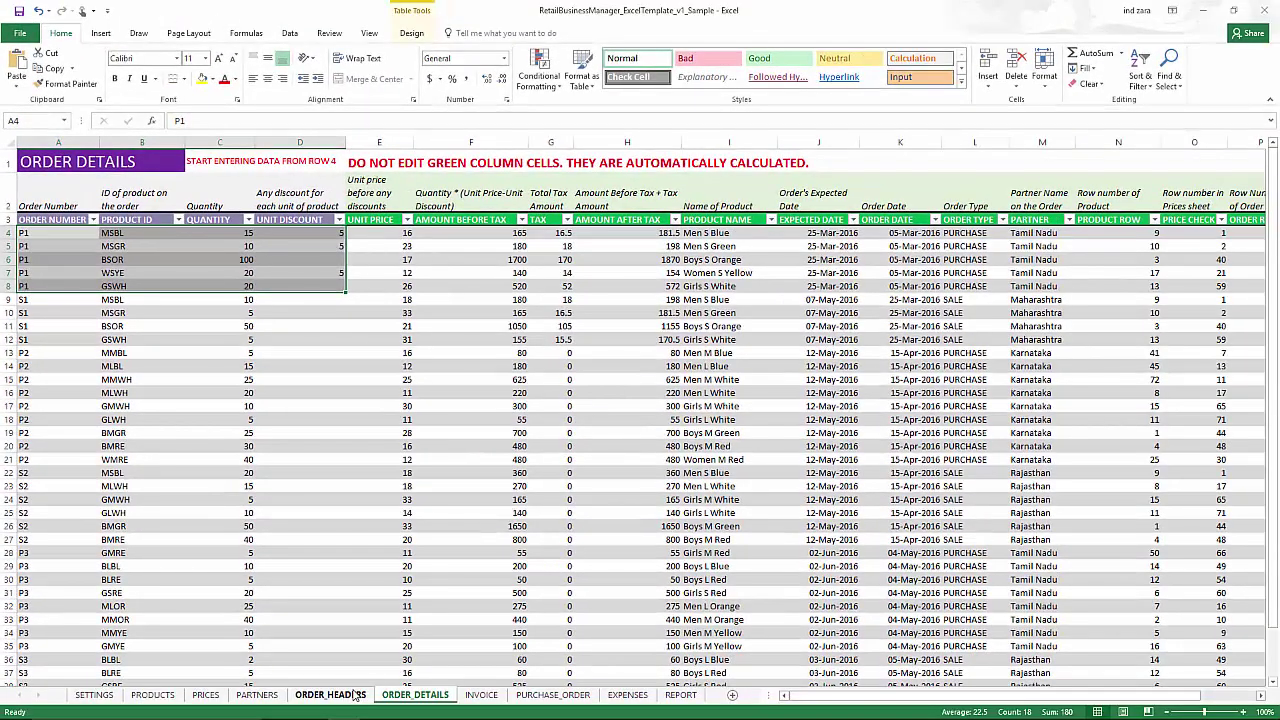
Examine the order discount column for all orders in the order headers sheet
{"action": "left_click", "coordinate": [330, 695]}
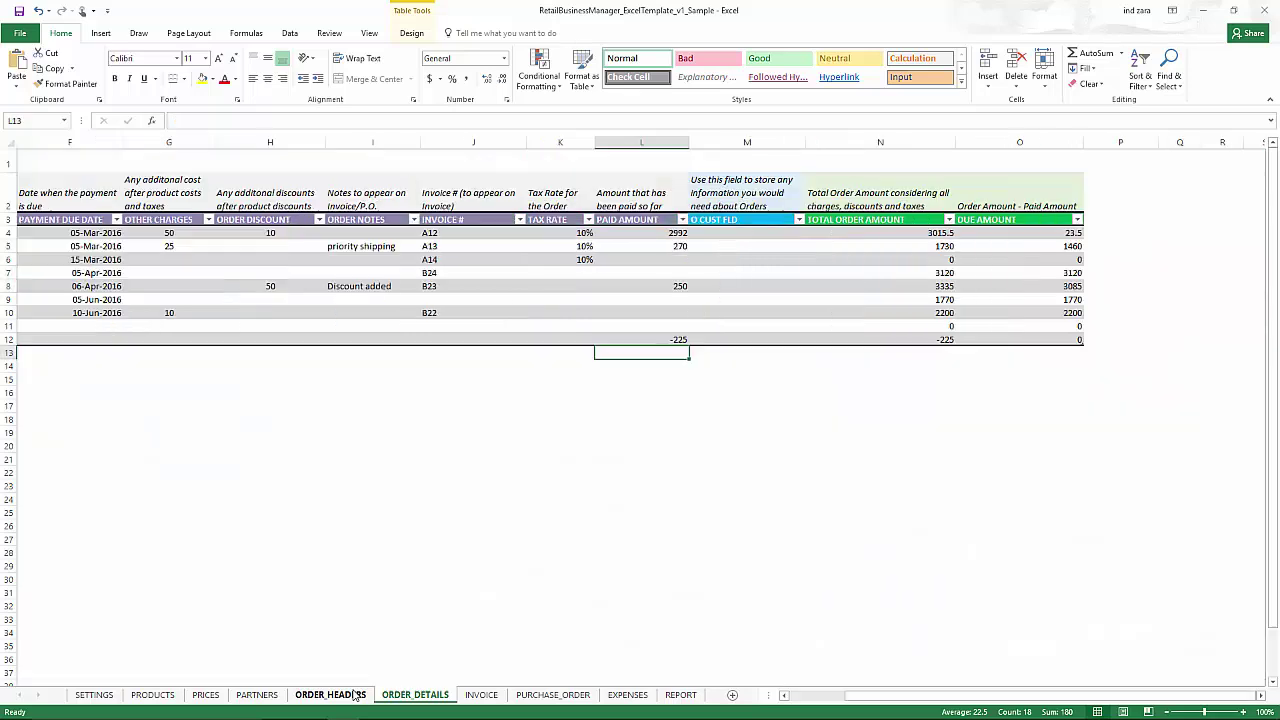
{"action": "left_click", "coordinate": [793, 699]}
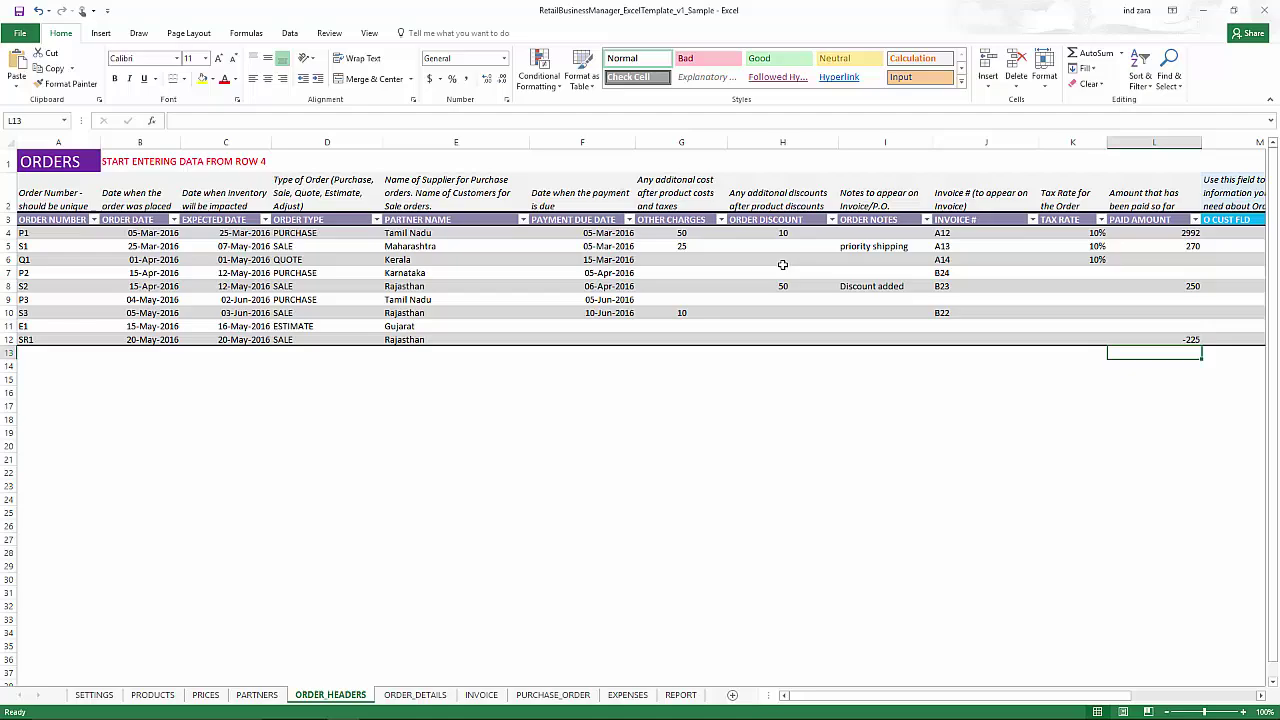
{"action": "left_click_drag", "start_coordinate": [783, 232], "coordinate": [783, 330]}
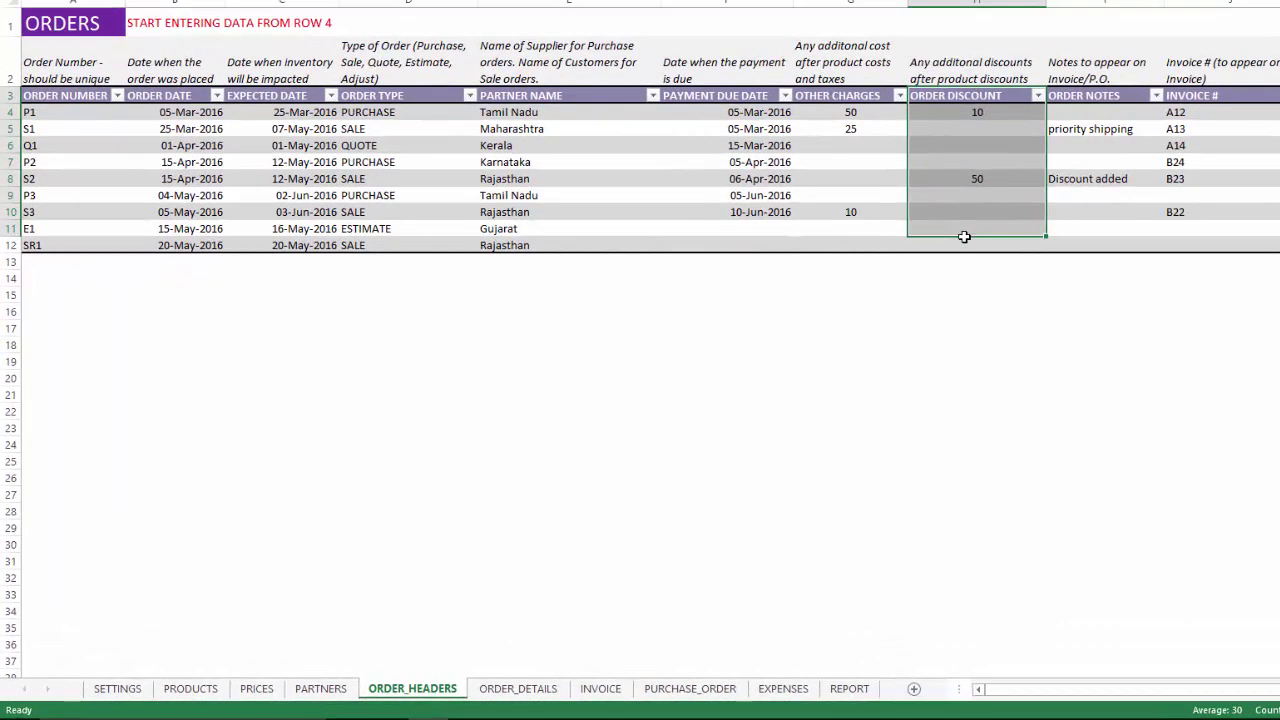
{"action": "left_click_drag", "start_coordinate": [963, 236], "coordinate": [963, 242]}
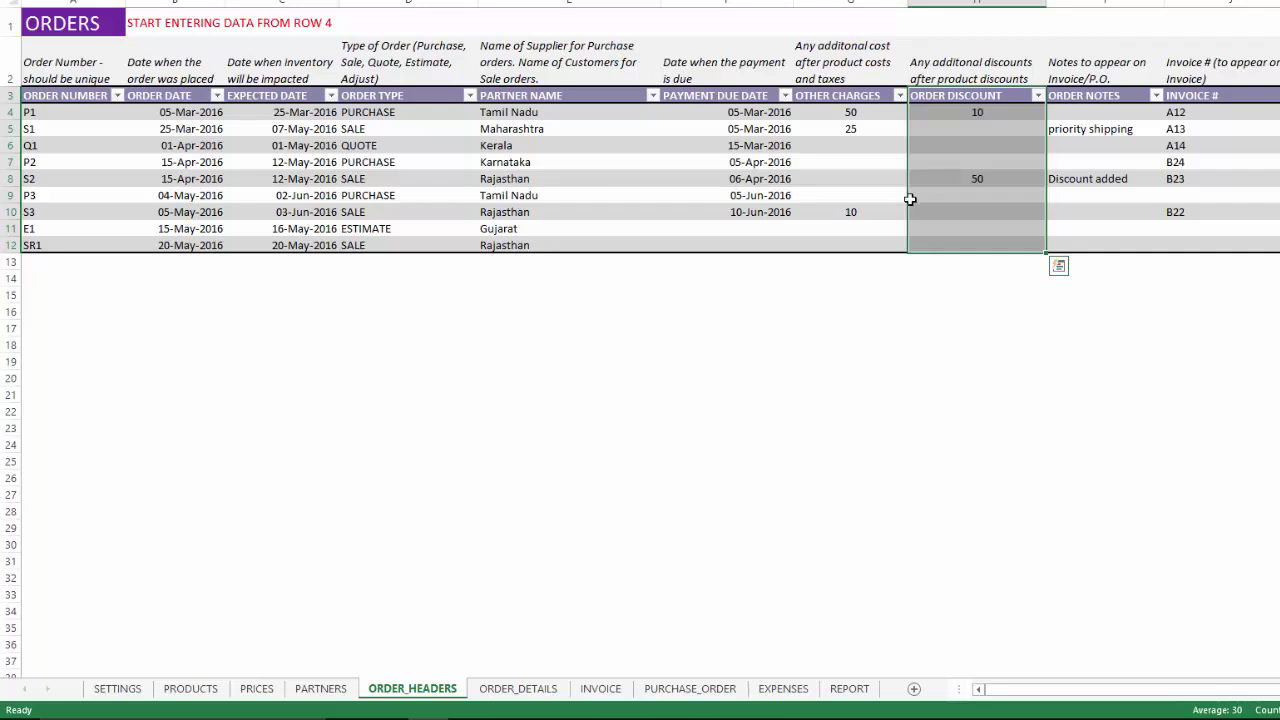
Compare the unit discount on order P1's MSBL line with the order-level discount in P1's order header
{"action": "left_click", "coordinate": [515, 689]}
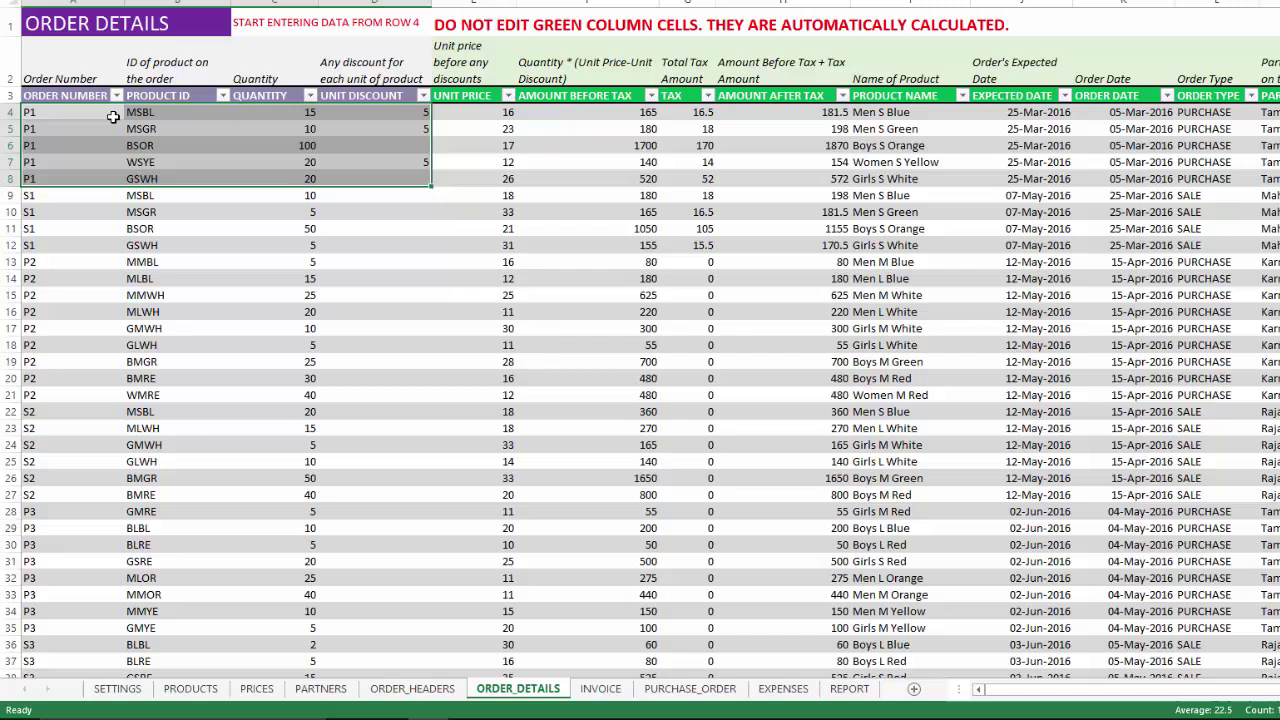
{"action": "left_click", "coordinate": [387, 114]}
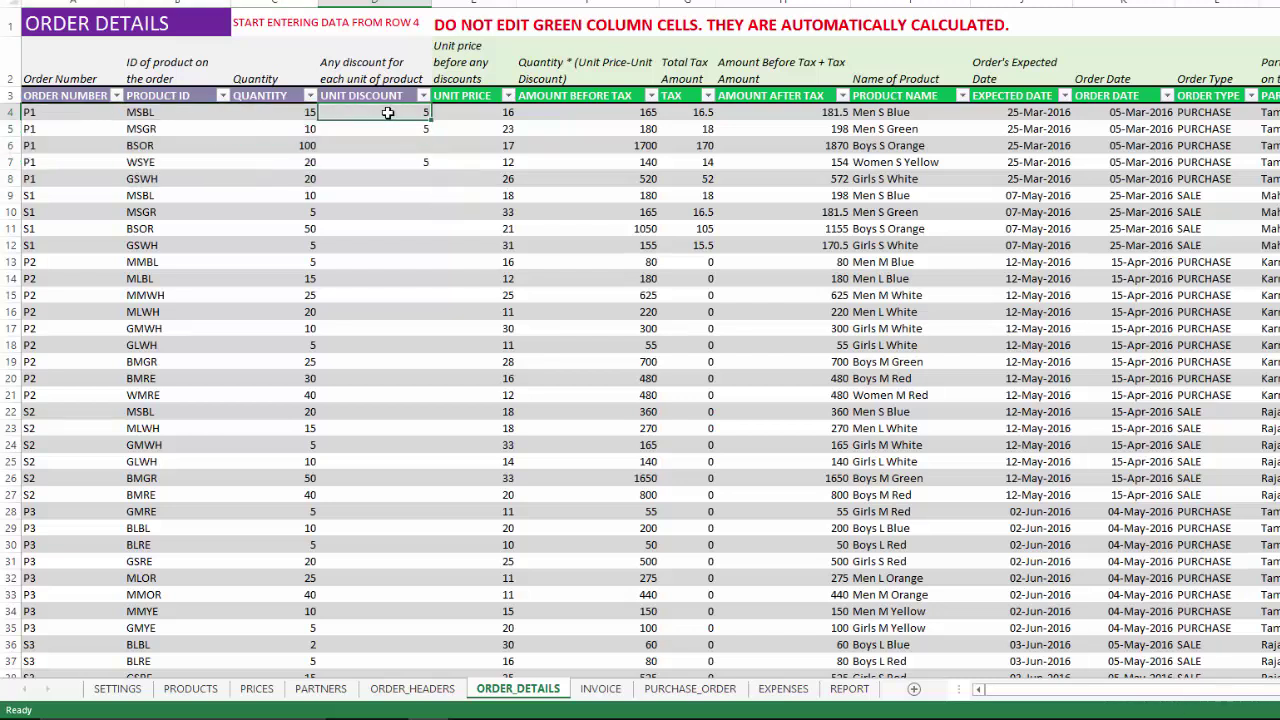
{"action": "left_click", "coordinate": [445, 689]}
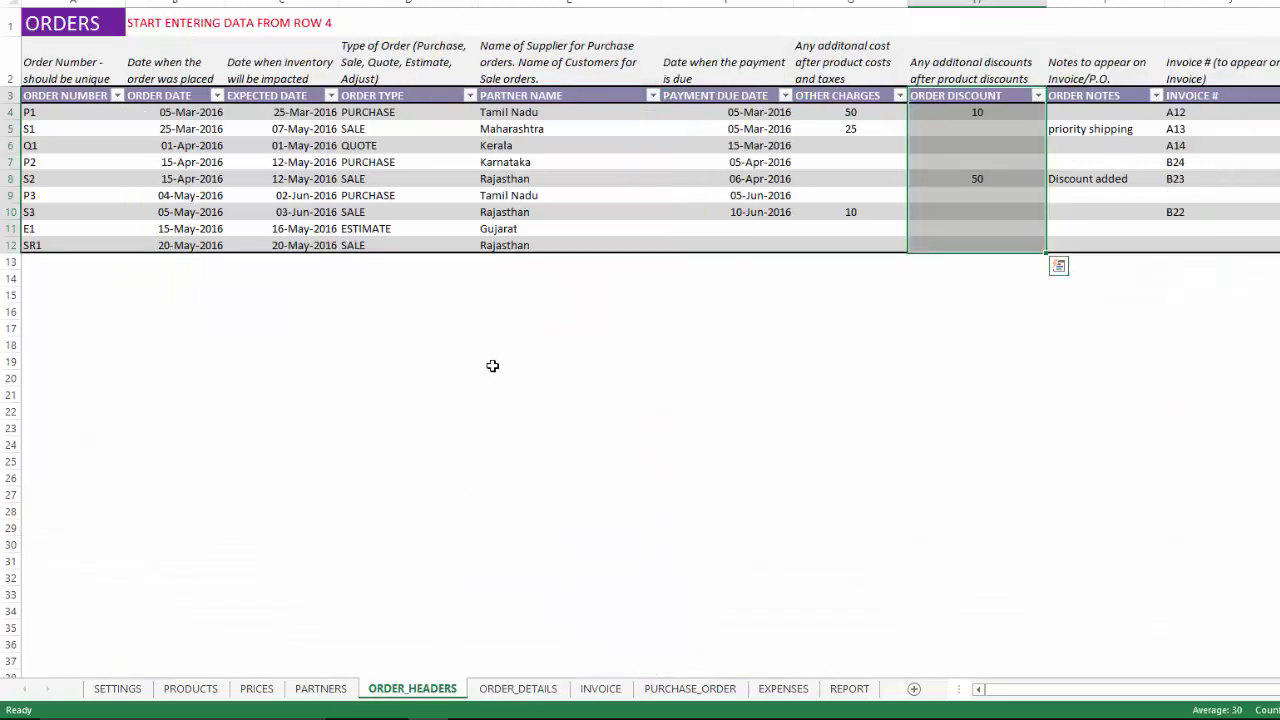
{"action": "left_click", "coordinate": [98, 110]}
{"action": "left_click", "coordinate": [968, 113]}
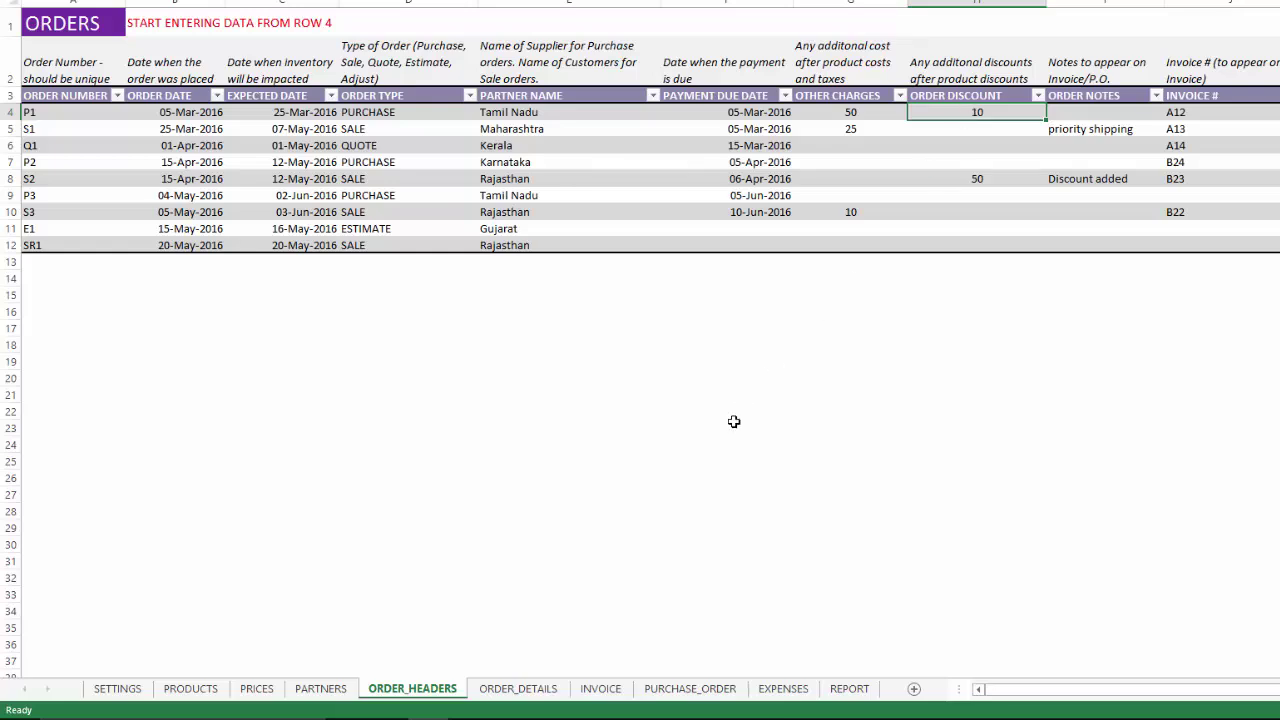
Examine order P1's other charges and tax rate in the order headers and its line tax amounts in the order details
{"action": "left_click", "coordinate": [553, 690]}
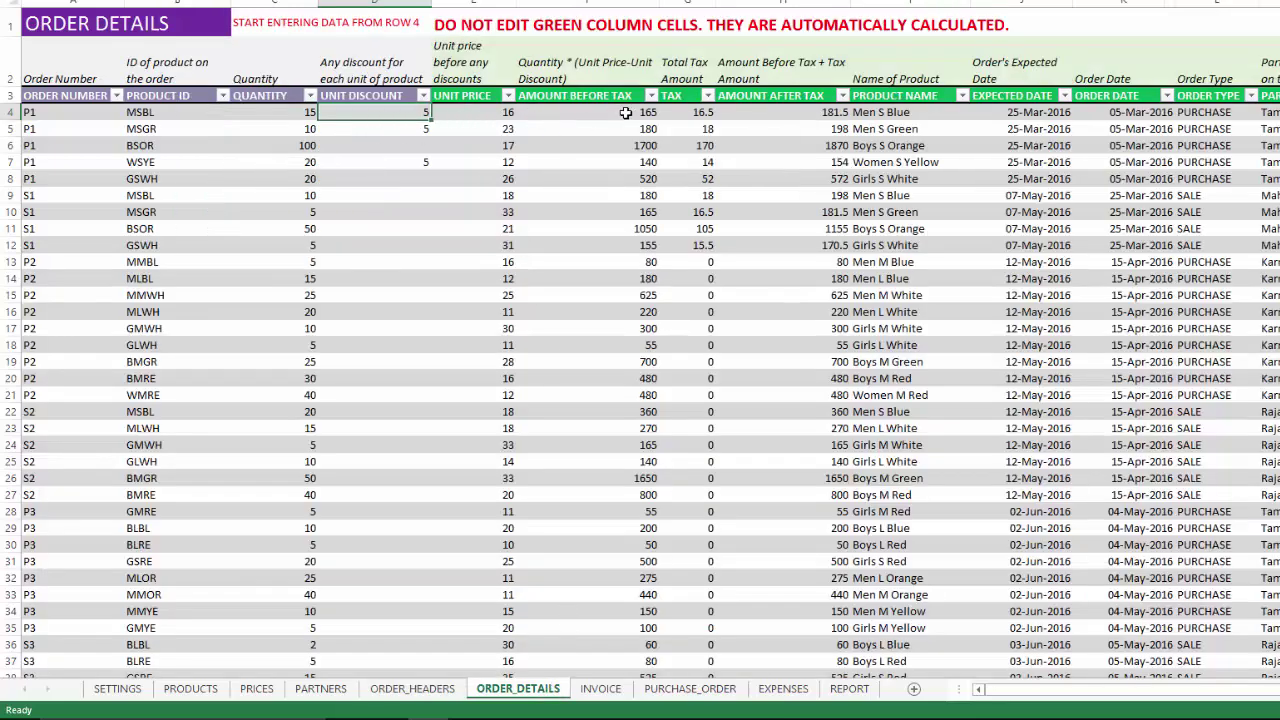
{"action": "left_click", "coordinate": [436, 690]}
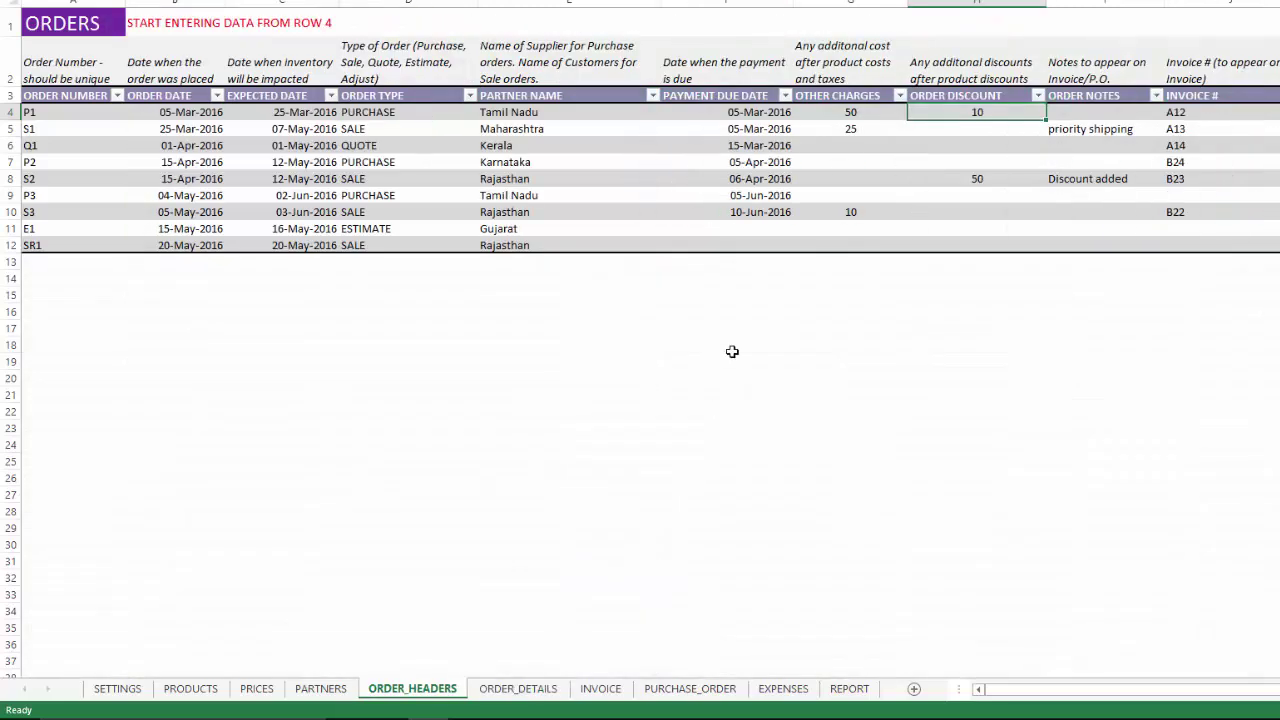
{"action": "left_click", "coordinate": [852, 112]}
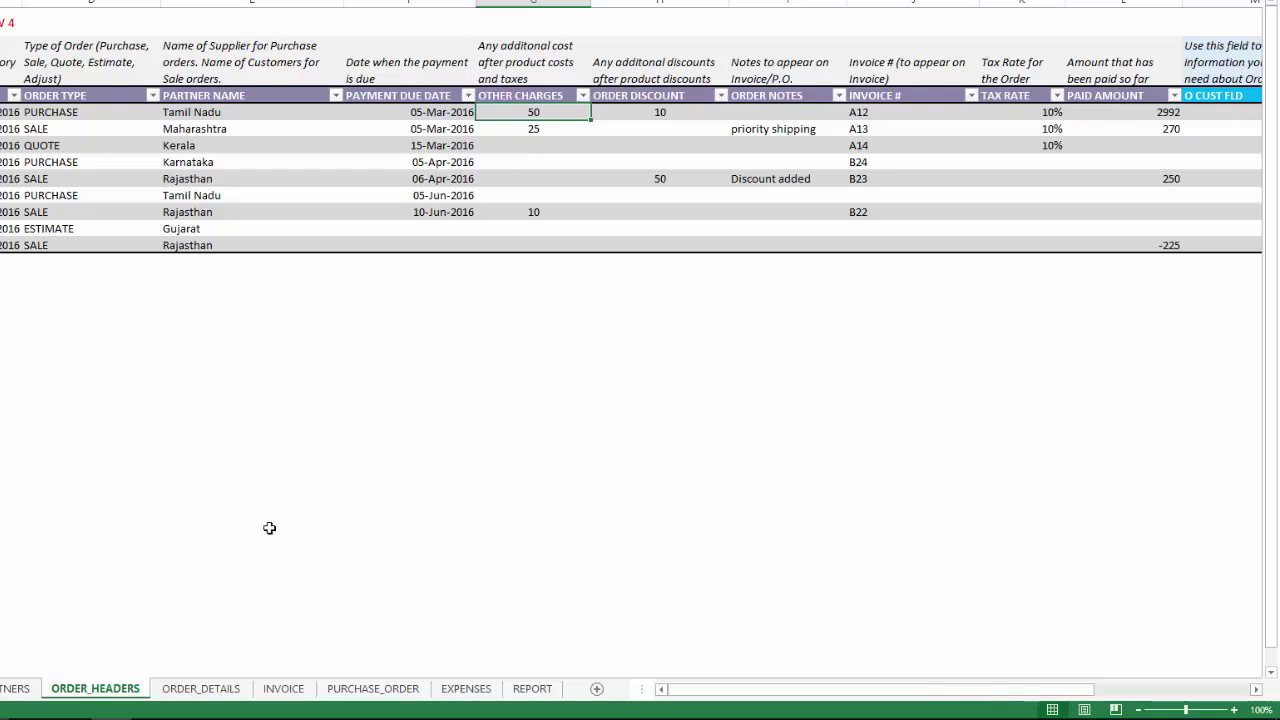
{"action": "left_click", "coordinate": [1046, 115]}
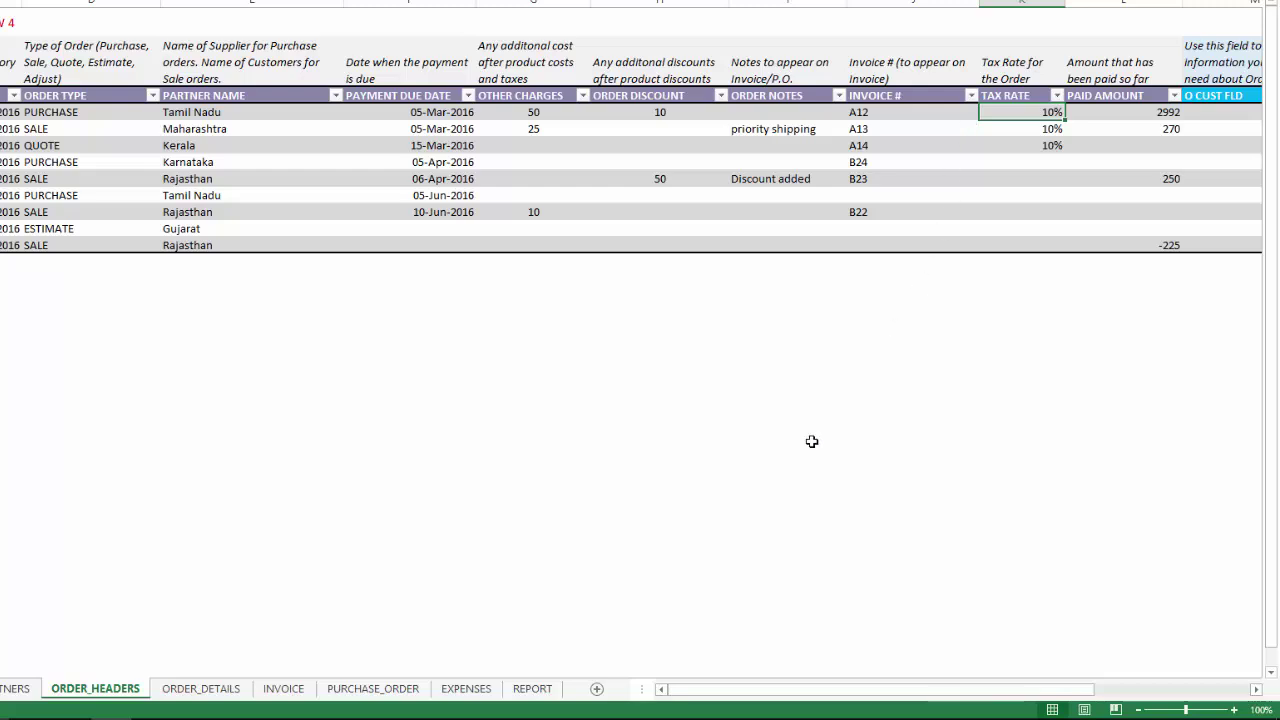
{"action": "left_click", "coordinate": [201, 688]}
{"action": "left_click_drag", "start_coordinate": [365, 112], "coordinate": [364, 171]}
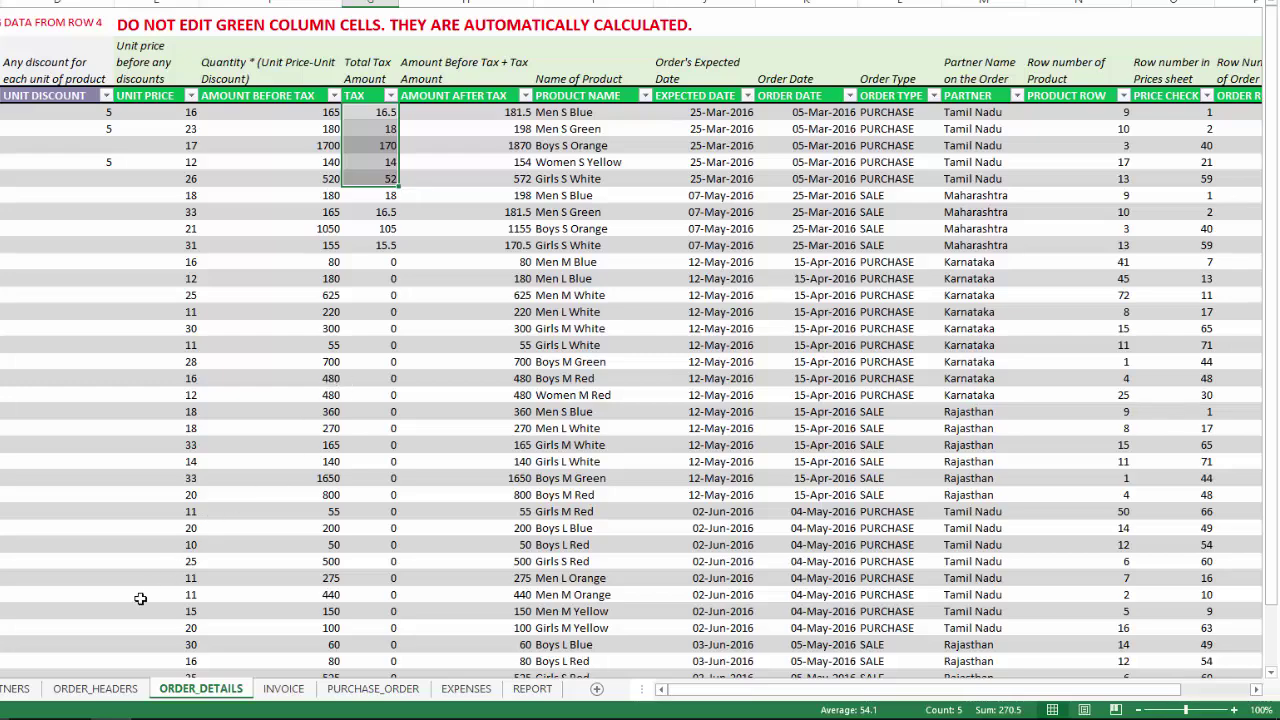
Set Taxable to NO for product BMGR in the products sheet
{"action": "left_click", "coordinate": [120, 690]}
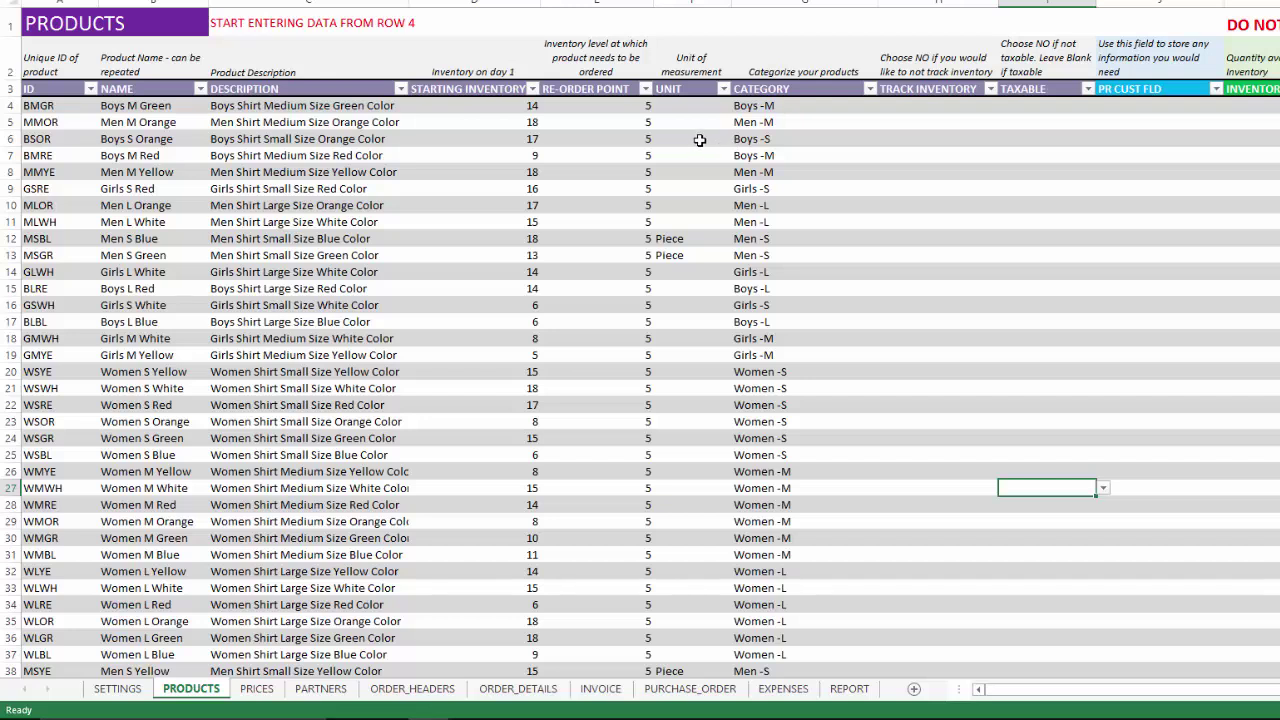
{"action": "left_click", "coordinate": [1040, 112]}
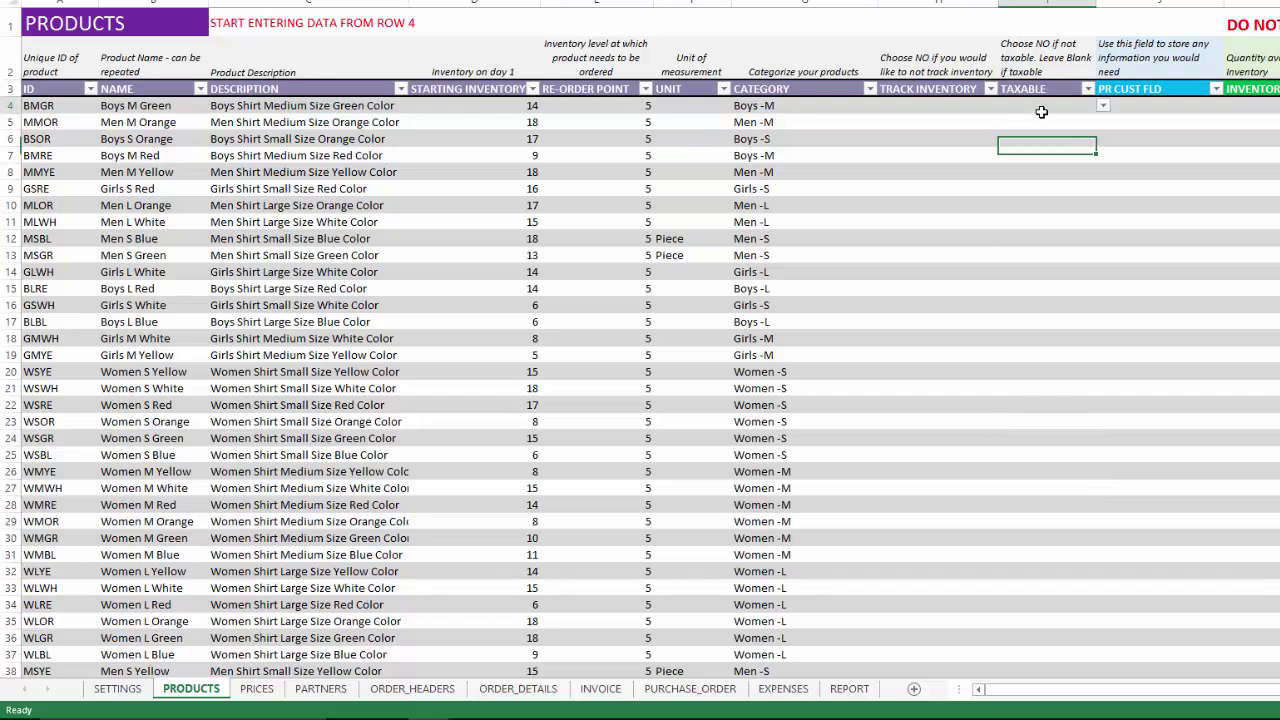
{"action": "left_click", "coordinate": [1104, 108]}
{"action": "left_click", "coordinate": [1050, 120]}
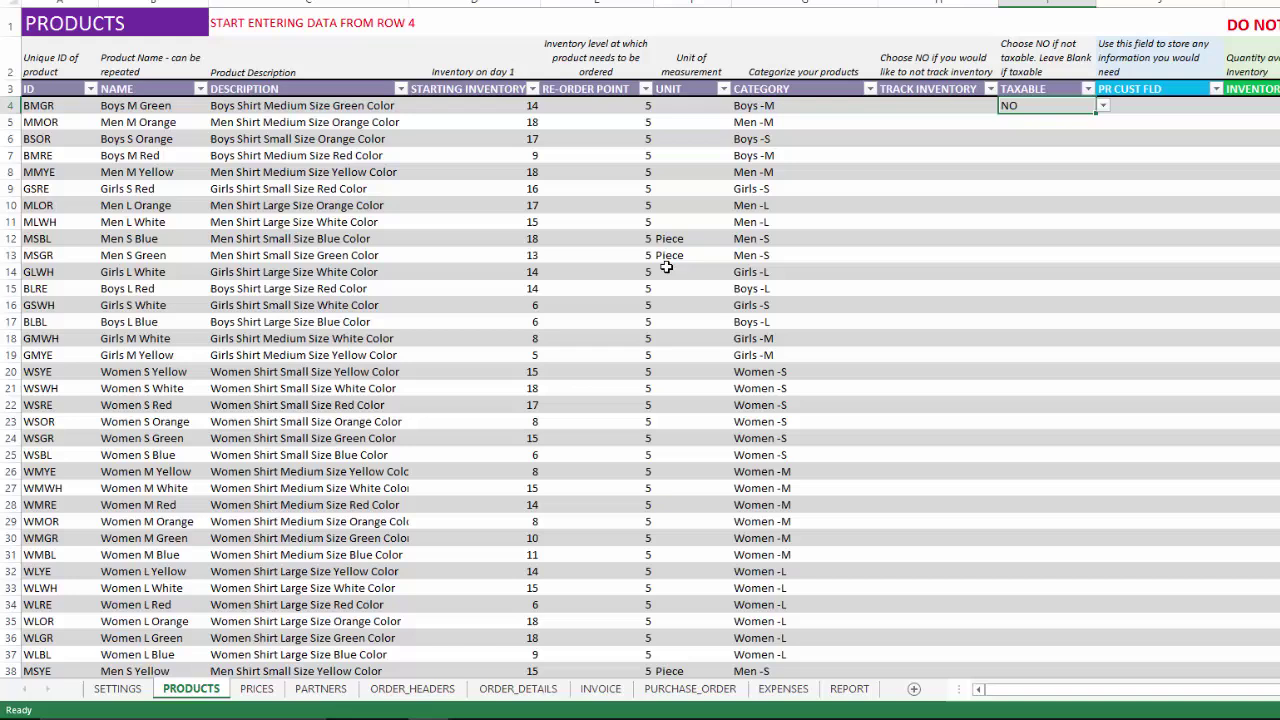
Look up the product on order P1's first line and set Taxable to NO for MSBL in the products sheet
{"action": "left_click", "coordinate": [556, 692]}
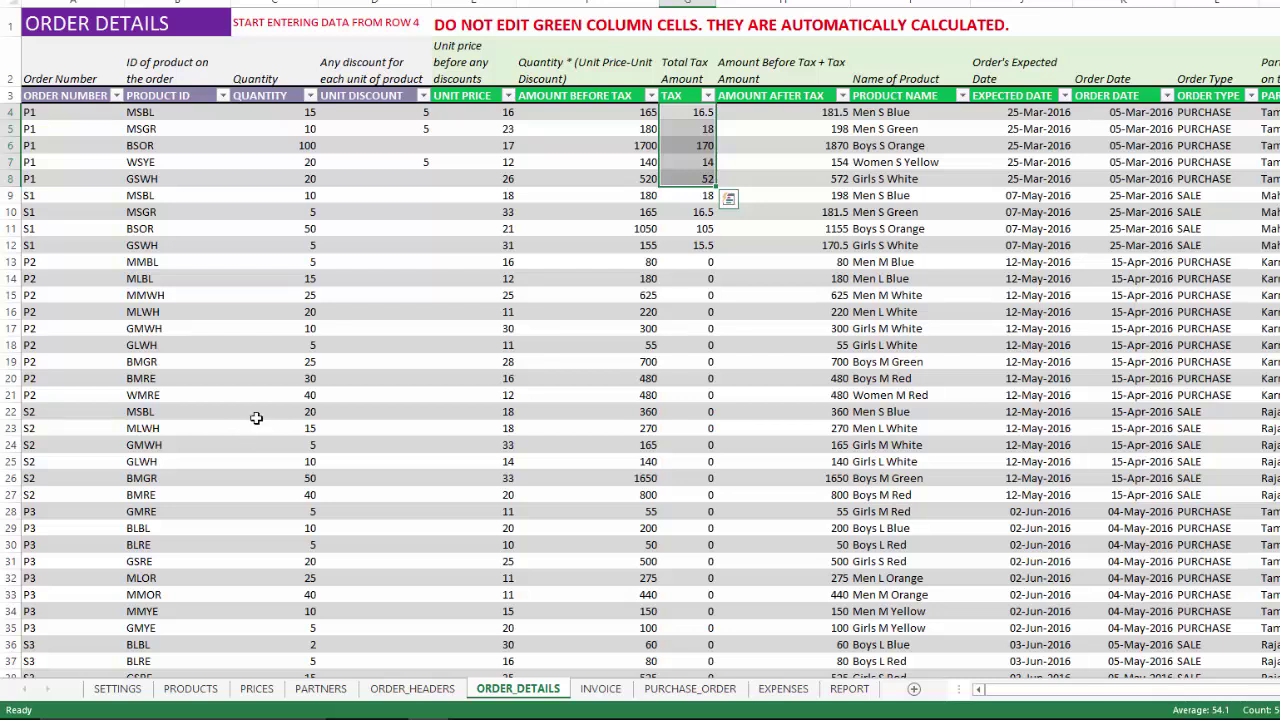
{"action": "left_click", "coordinate": [196, 114]}
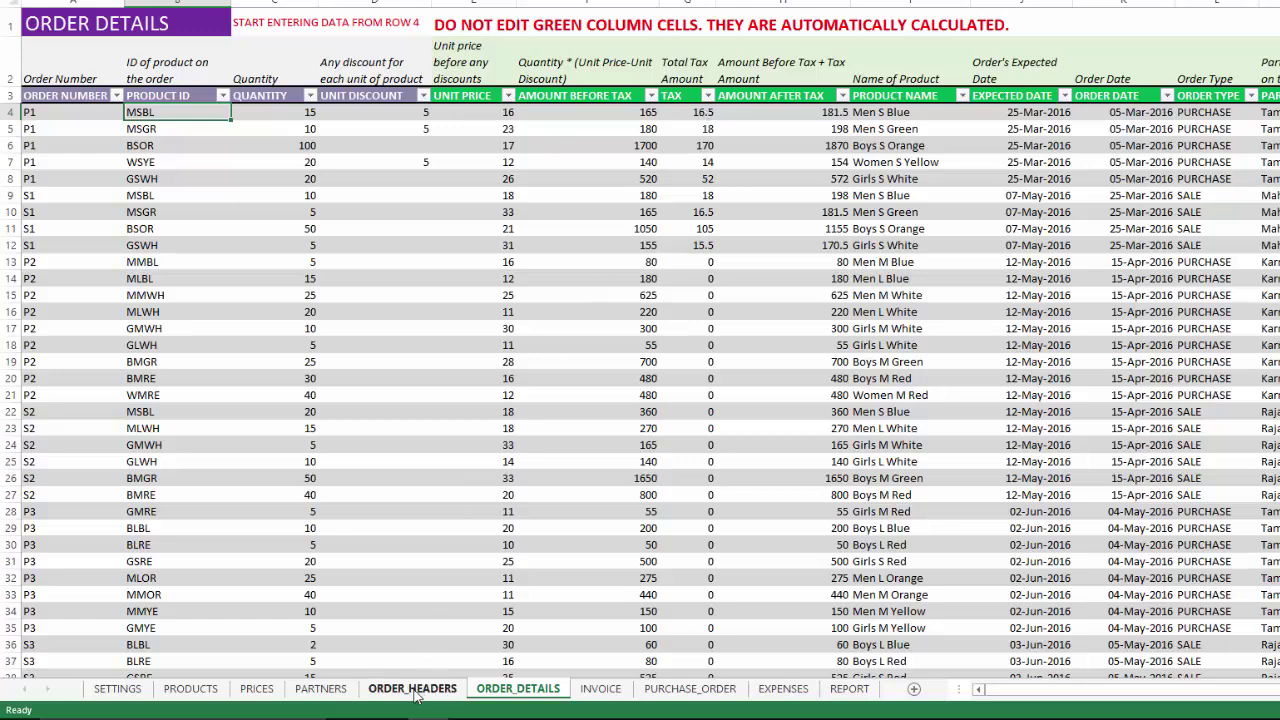
{"action": "left_click", "coordinate": [216, 690]}
{"action": "left_click", "coordinate": [116, 139]}
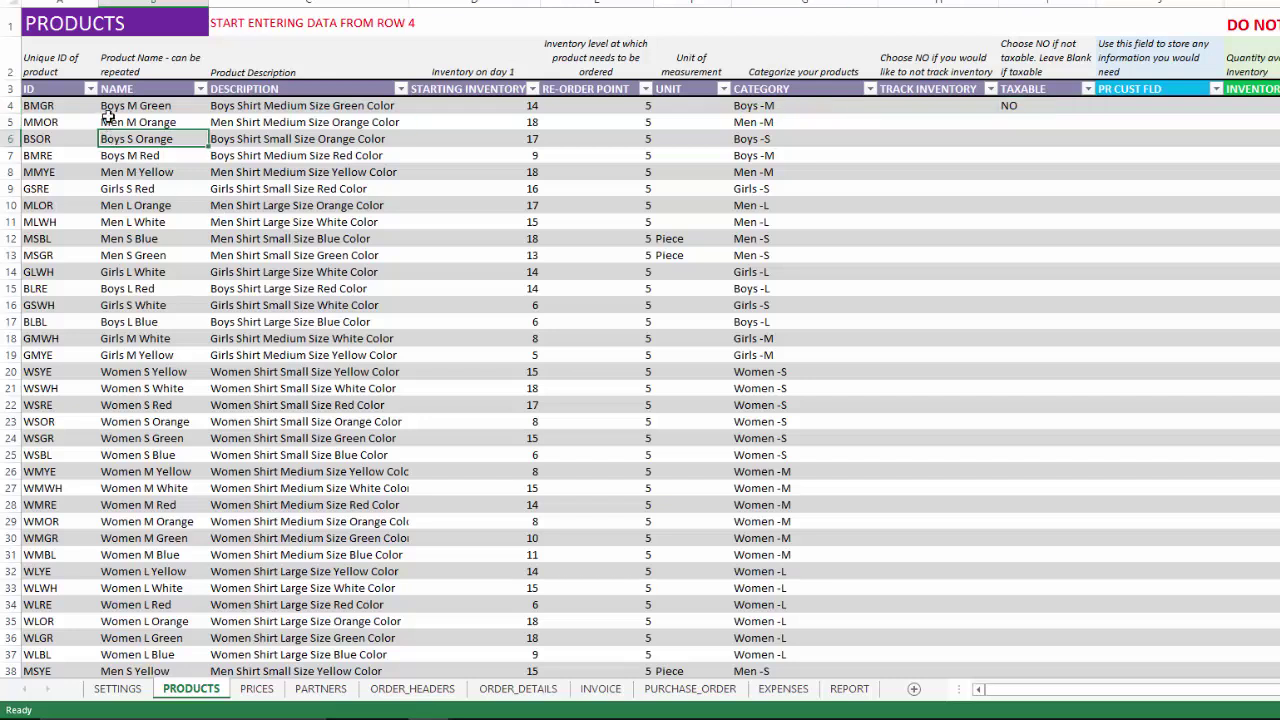
{"action": "left_click", "coordinate": [77, 238]}
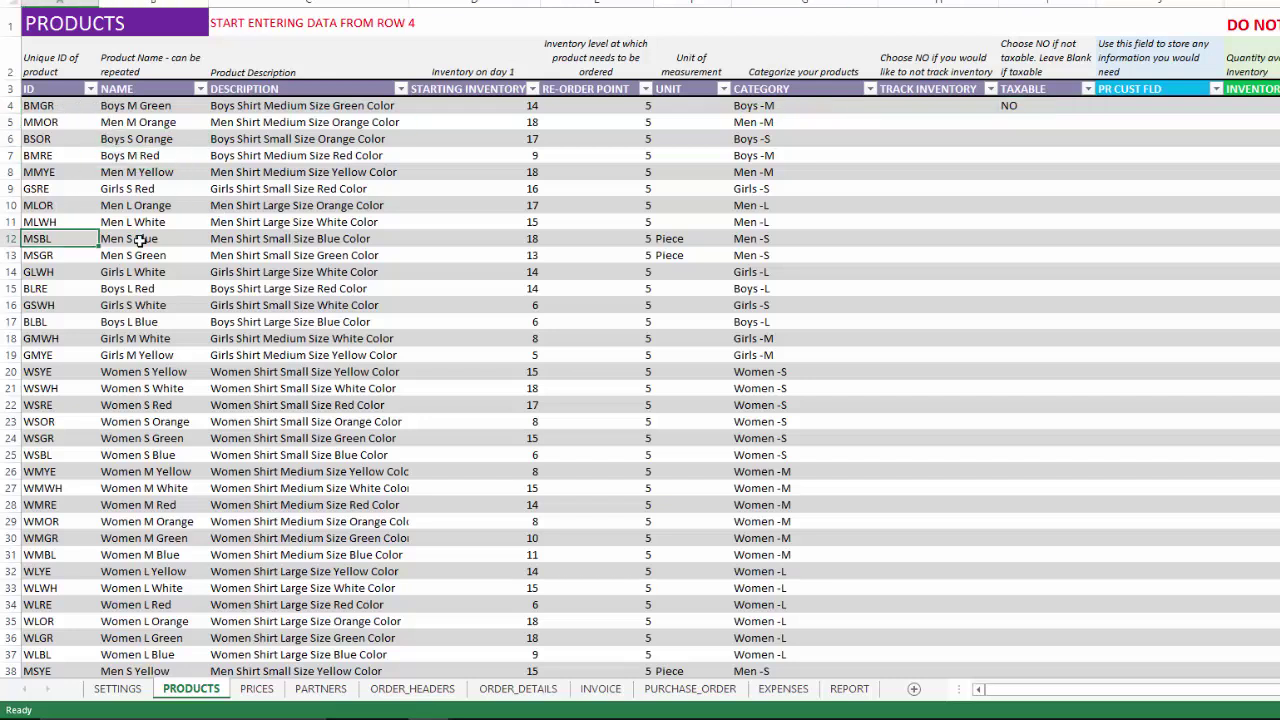
{"action": "left_click", "coordinate": [798, 238]}
{"action": "key", "text": "Right"}
{"action": "key", "text": "Right"}
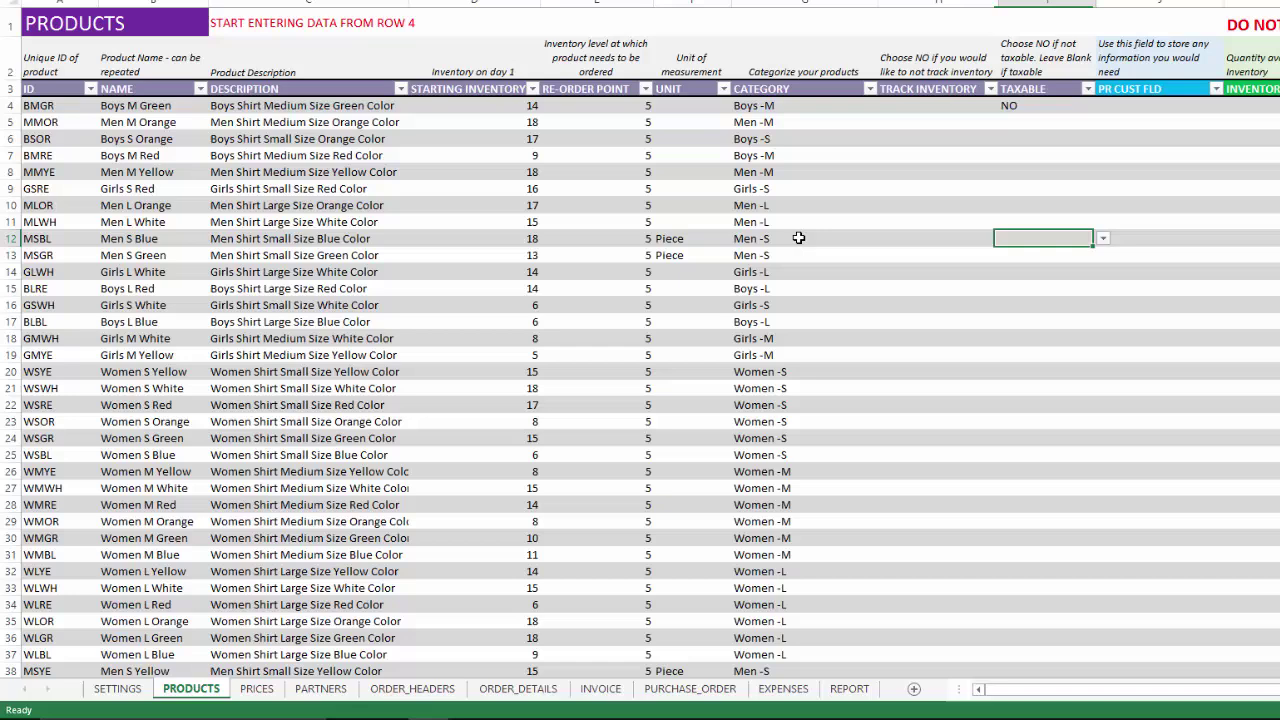
{"action": "left_click", "coordinate": [1102, 238]}
{"action": "left_click", "coordinate": [1040, 250]}
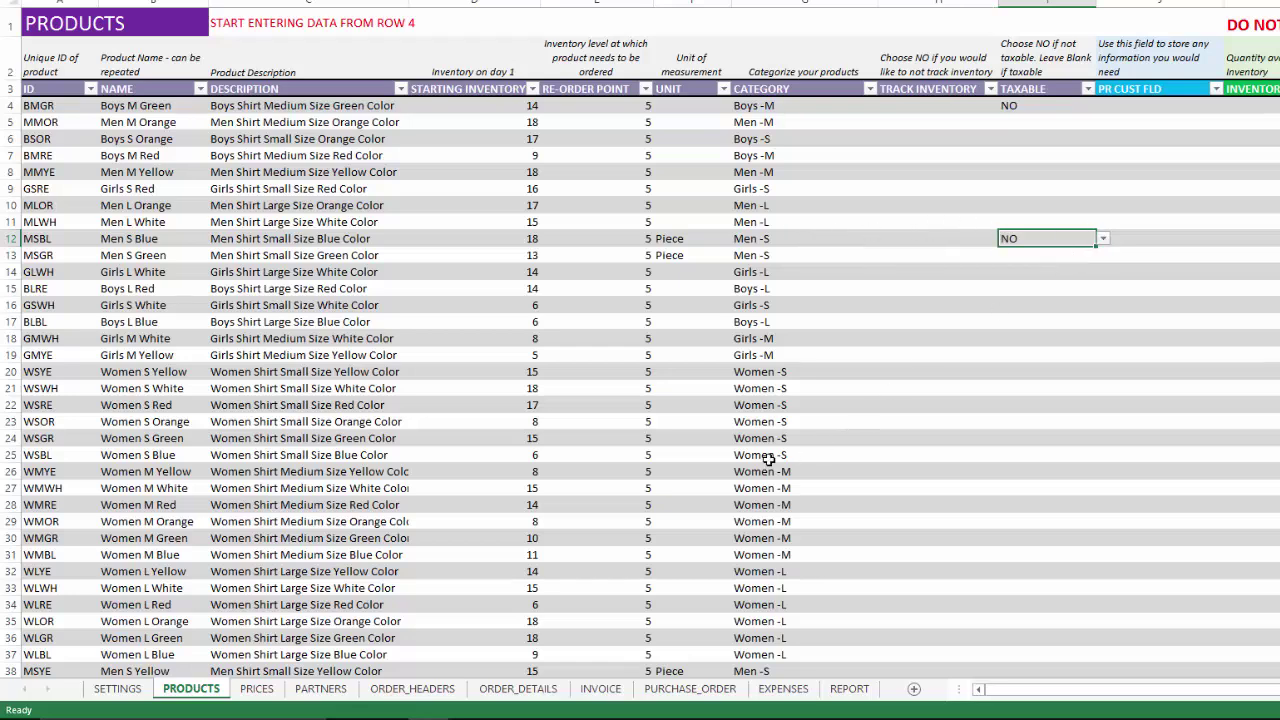
Check the tax on order P1's MSBL line and the total order and due amounts in the order headers
{"action": "left_click", "coordinate": [558, 690]}
{"action": "left_click", "coordinate": [685, 111]}
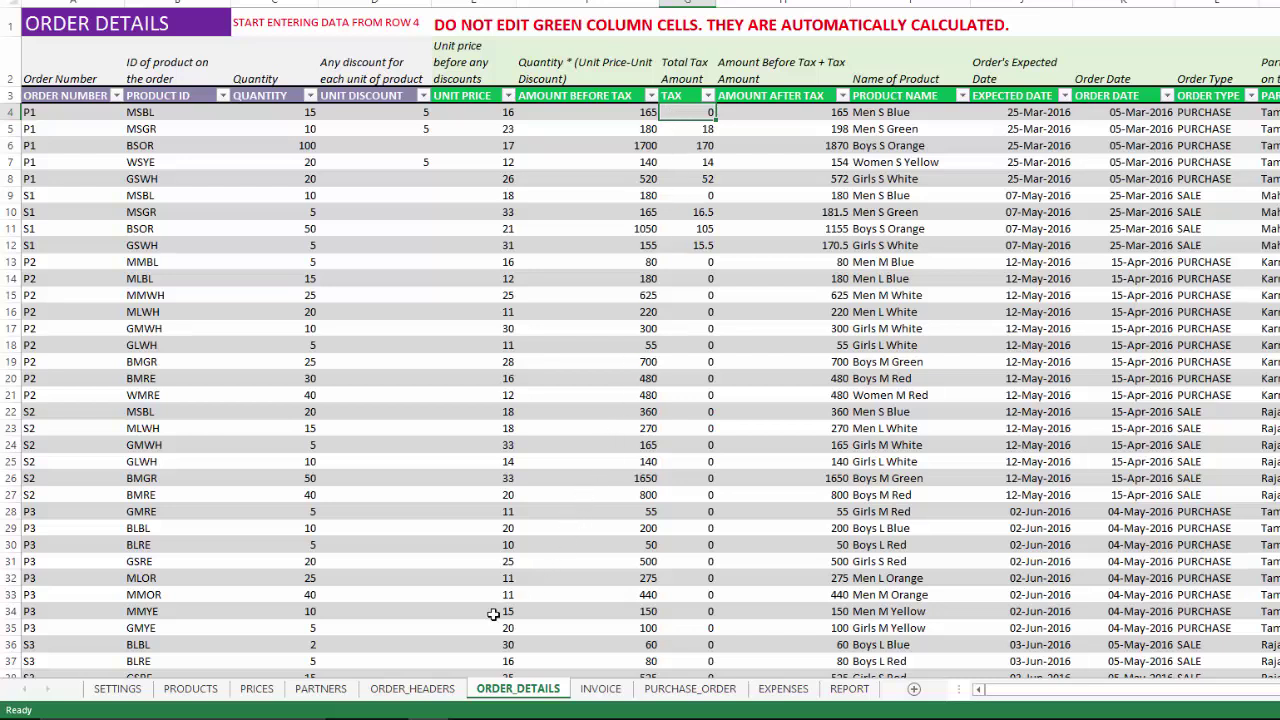
{"action": "left_click", "coordinate": [450, 690]}
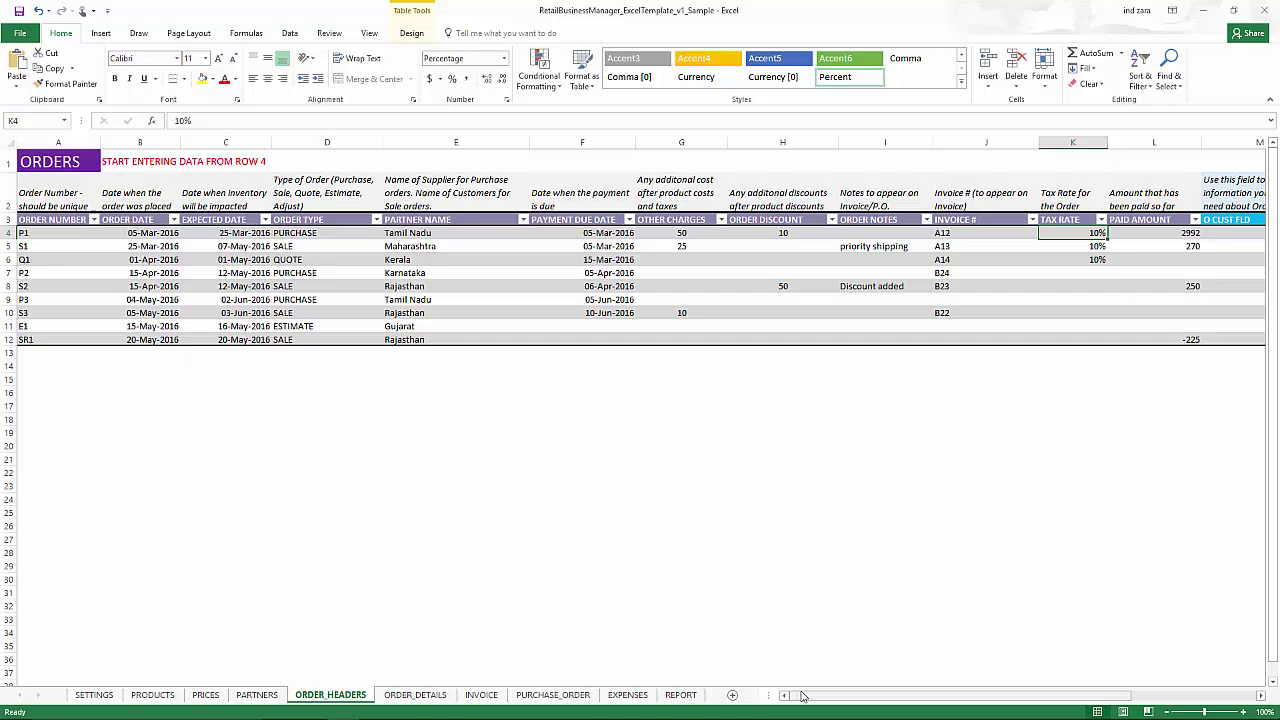
{"action": "left_click_drag", "start_coordinate": [802, 697], "coordinate": [970, 703]}
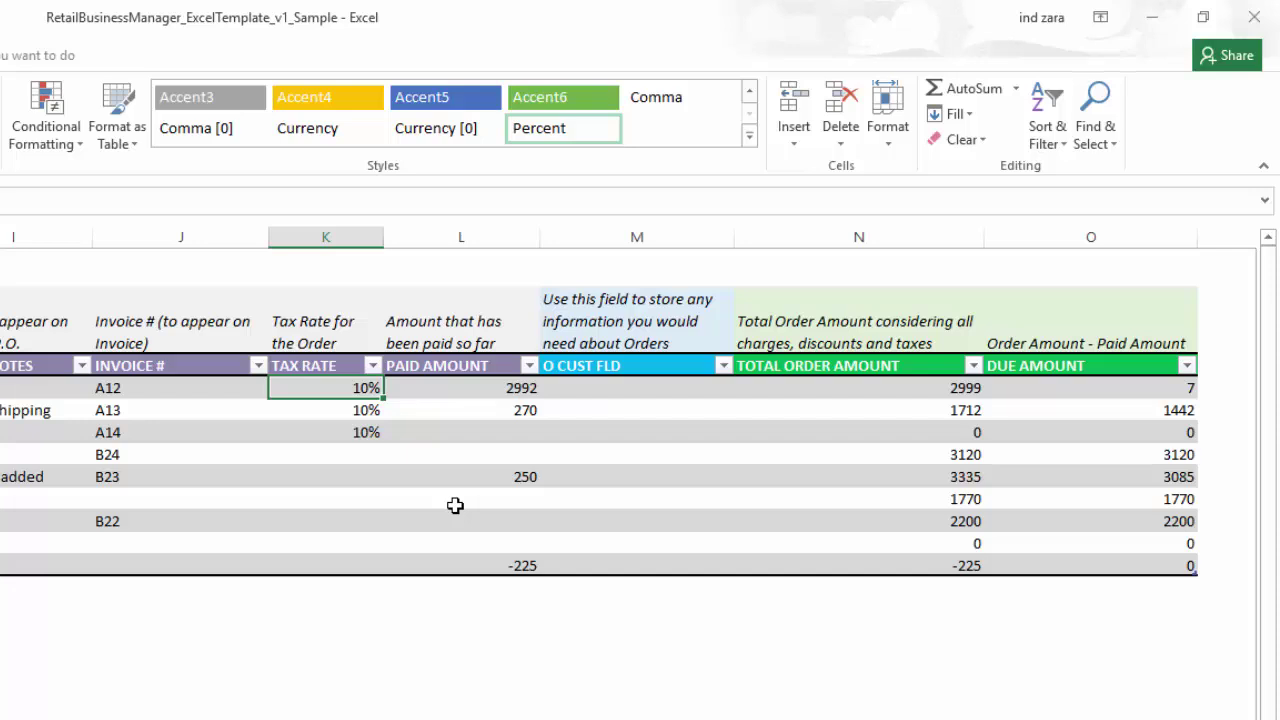
Set the paid amount of order P1 (invoice A12) to 2999
{"action": "left_click", "coordinate": [491, 390]}
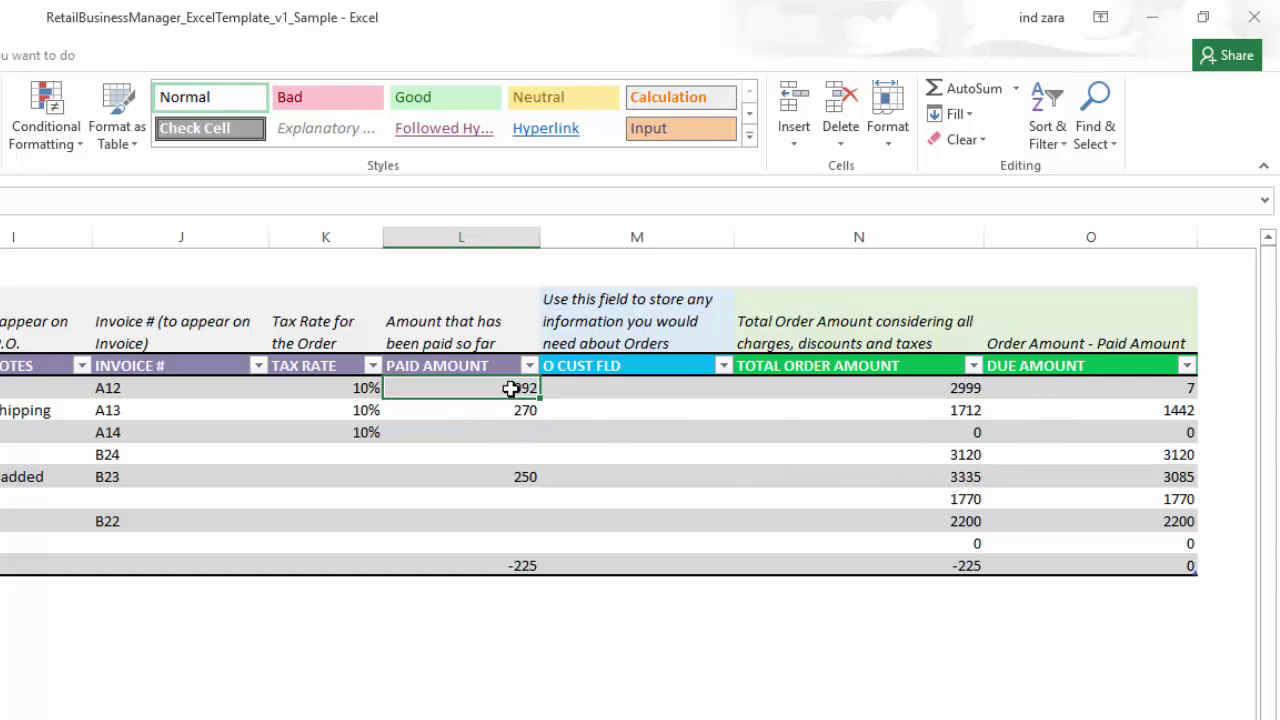
{"action": "key", "text": "F2"}
{"action": "key", "text": "BackSpace"}
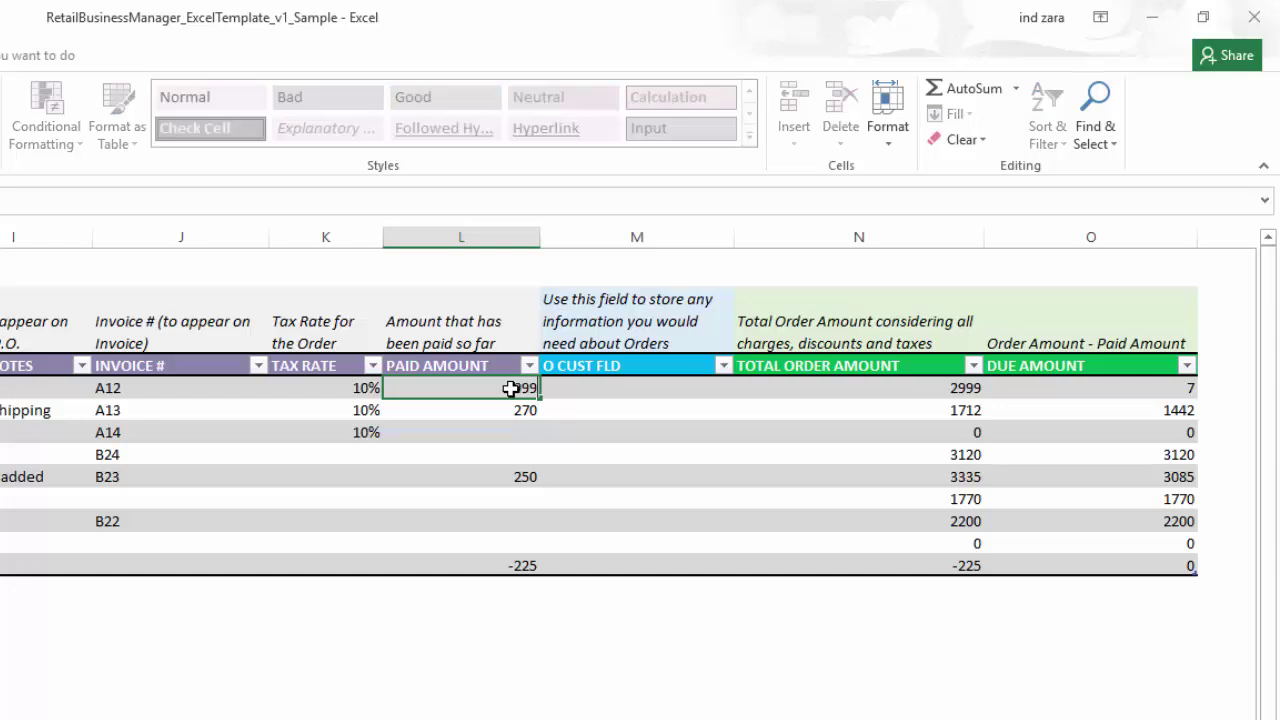
{"action": "type", "text": "9"}
{"action": "key", "text": "Return"}
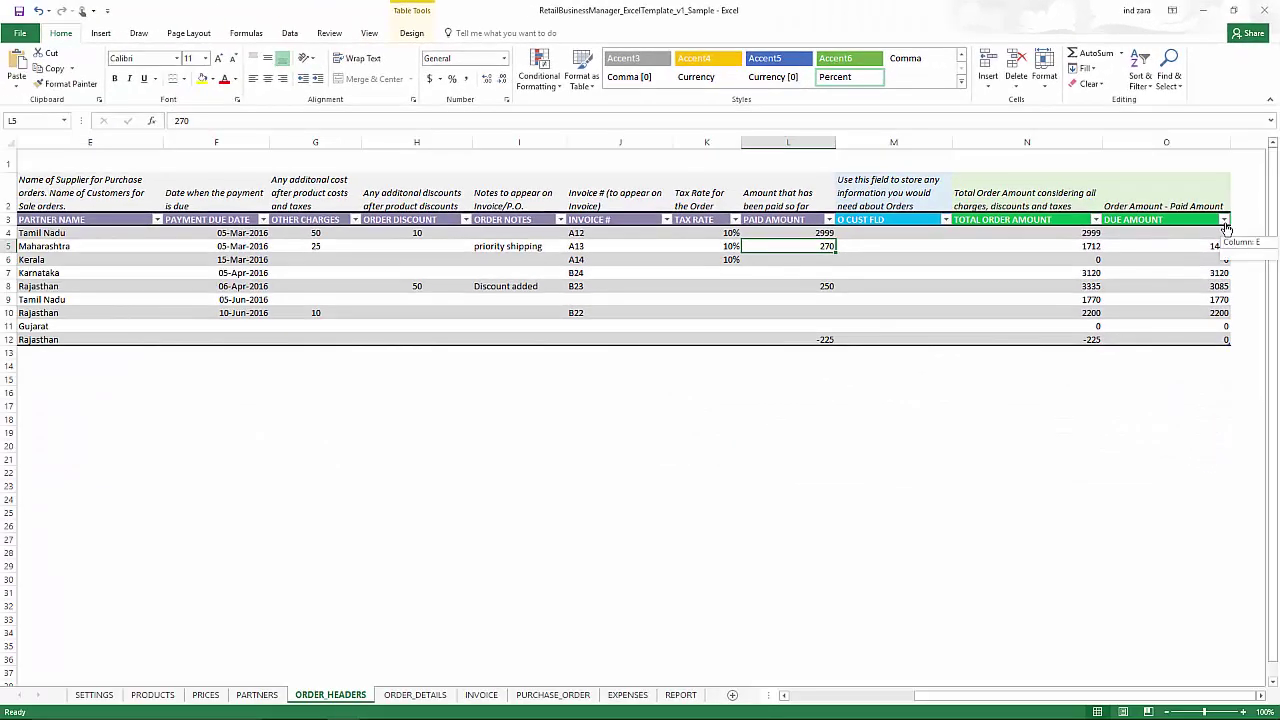
Filter the orders by due amount, excluding those with a value of 0
{"action": "left_click", "coordinate": [1186, 365]}
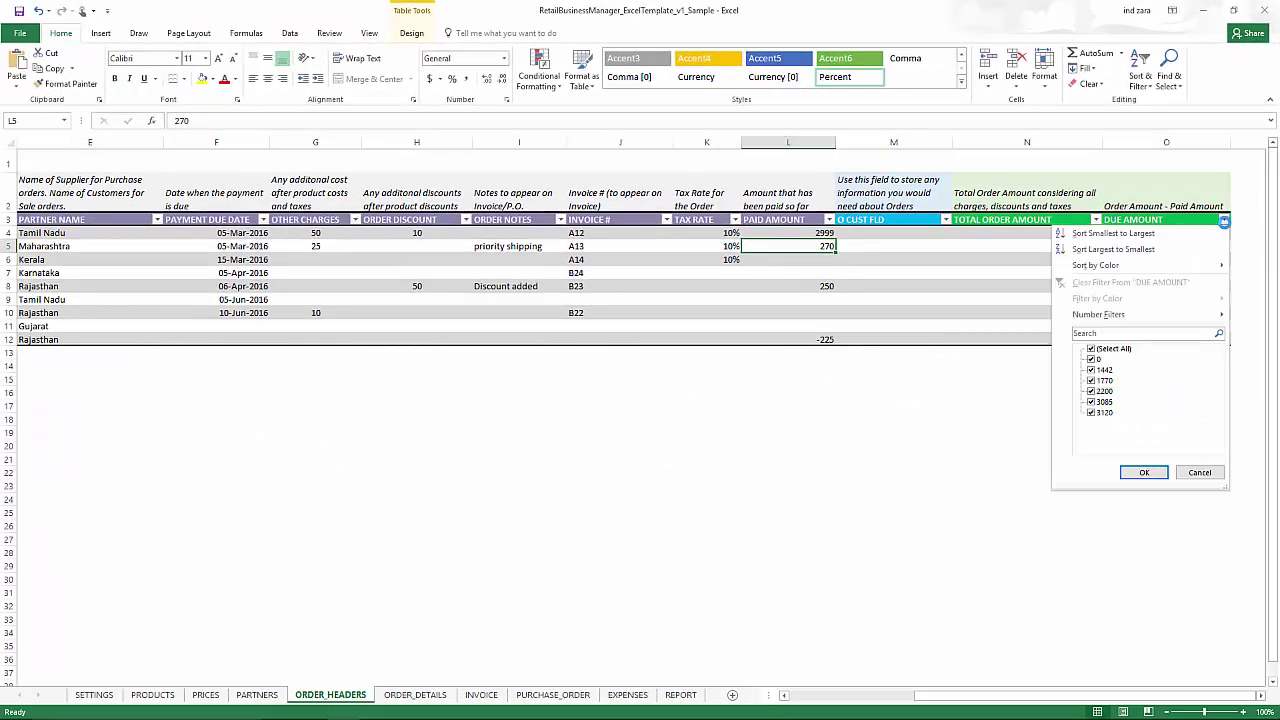
{"action": "left_click", "coordinate": [1091, 359]}
{"action": "left_click", "coordinate": [1140, 472]}
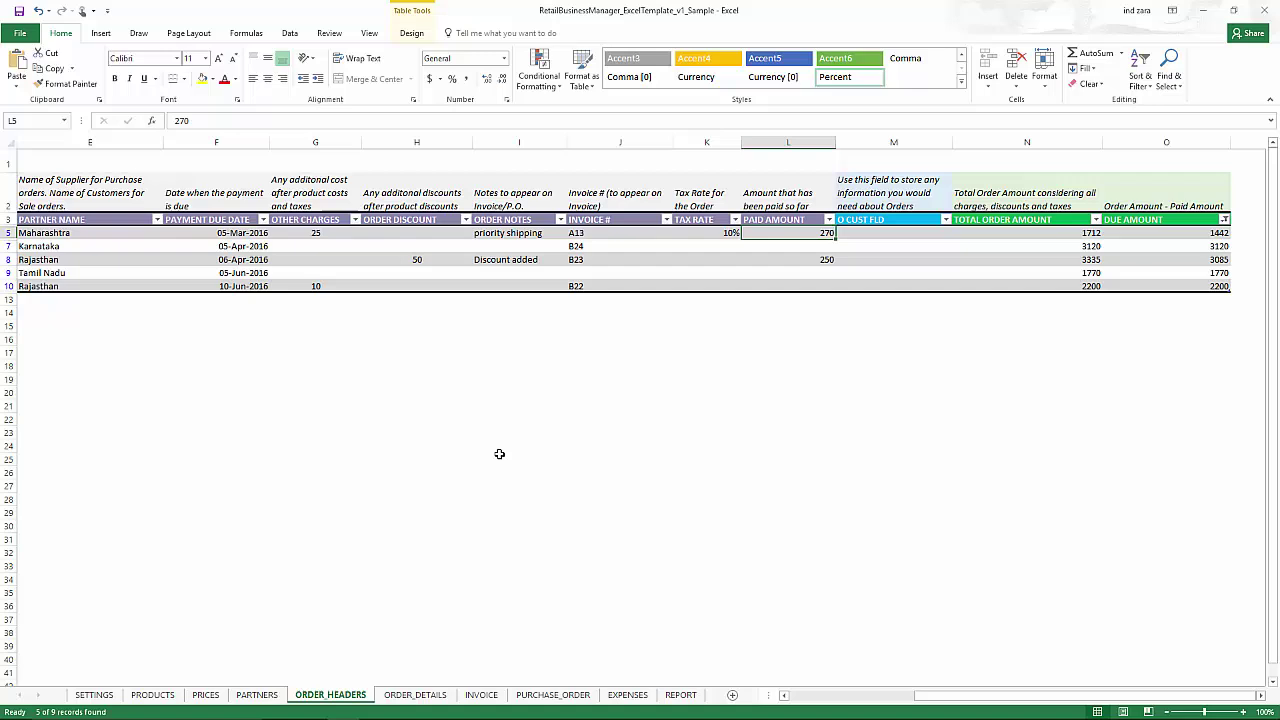
Filter the order headers by order type to show only PURCHASE orders, excluding SALE
{"action": "left_click", "coordinate": [789, 694]}
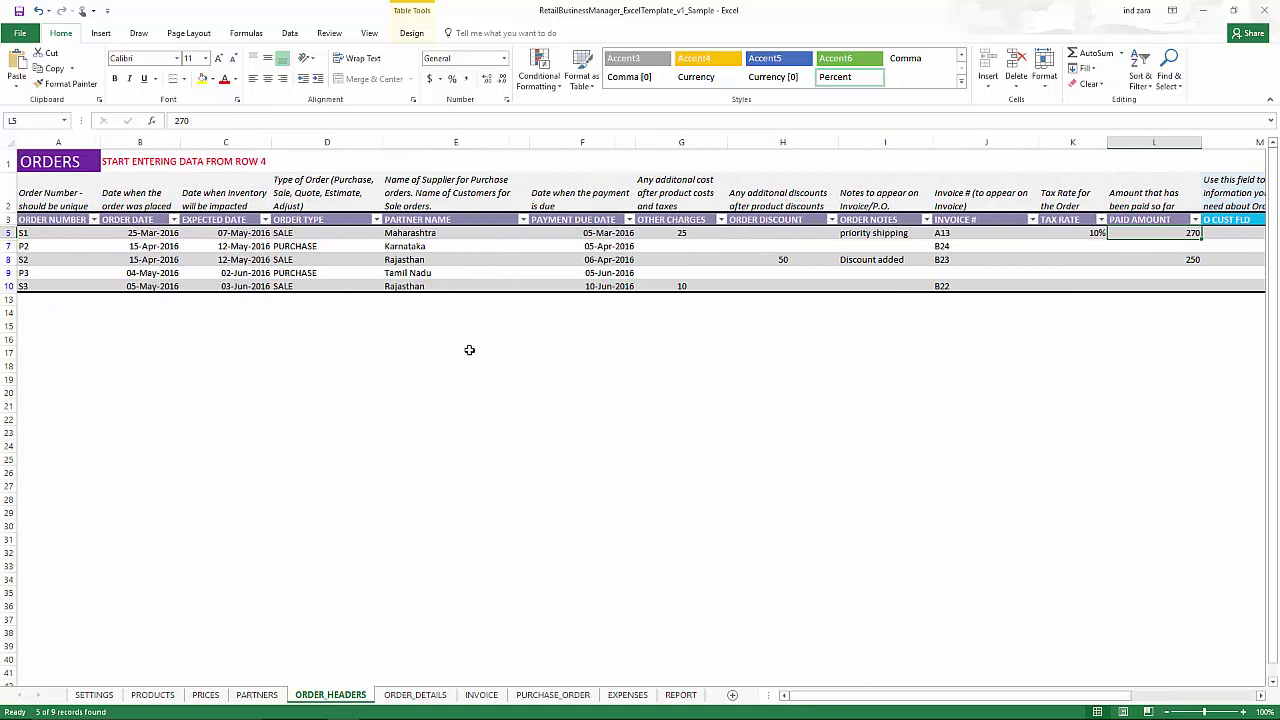
{"action": "left_click", "coordinate": [376, 220]}
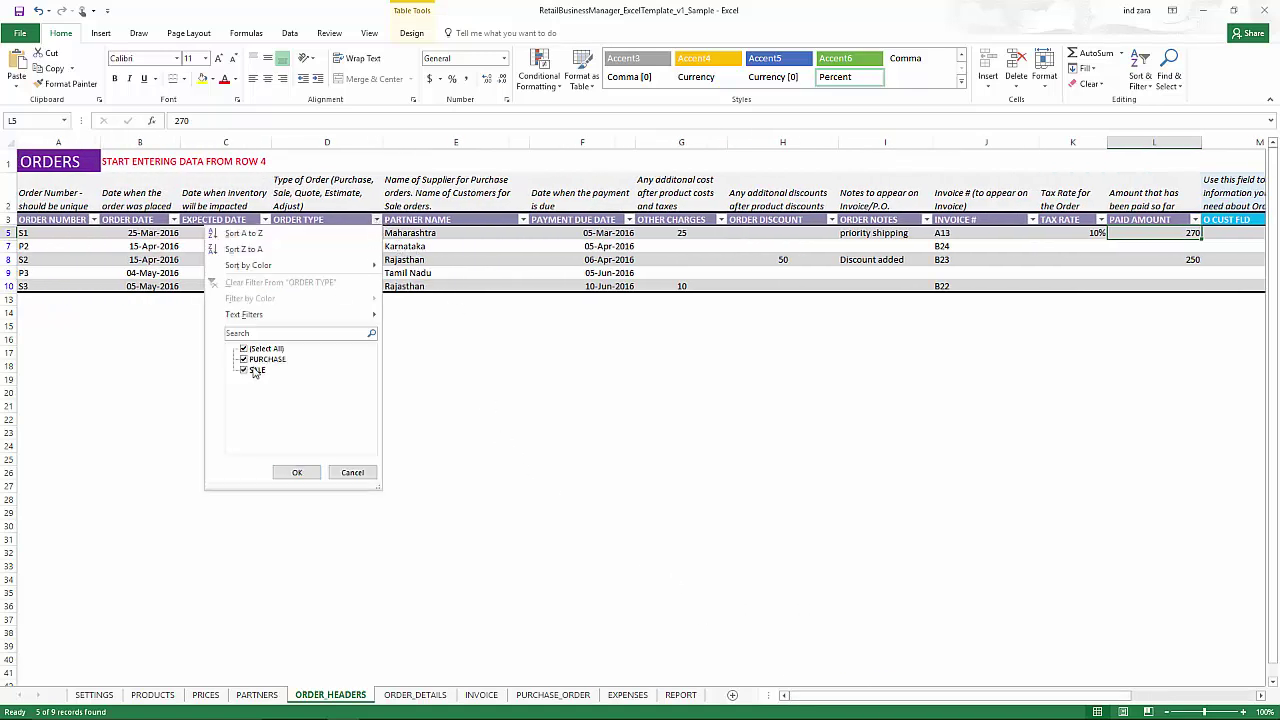
{"action": "left_click", "coordinate": [244, 370]}
{"action": "left_click", "coordinate": [296, 472]}
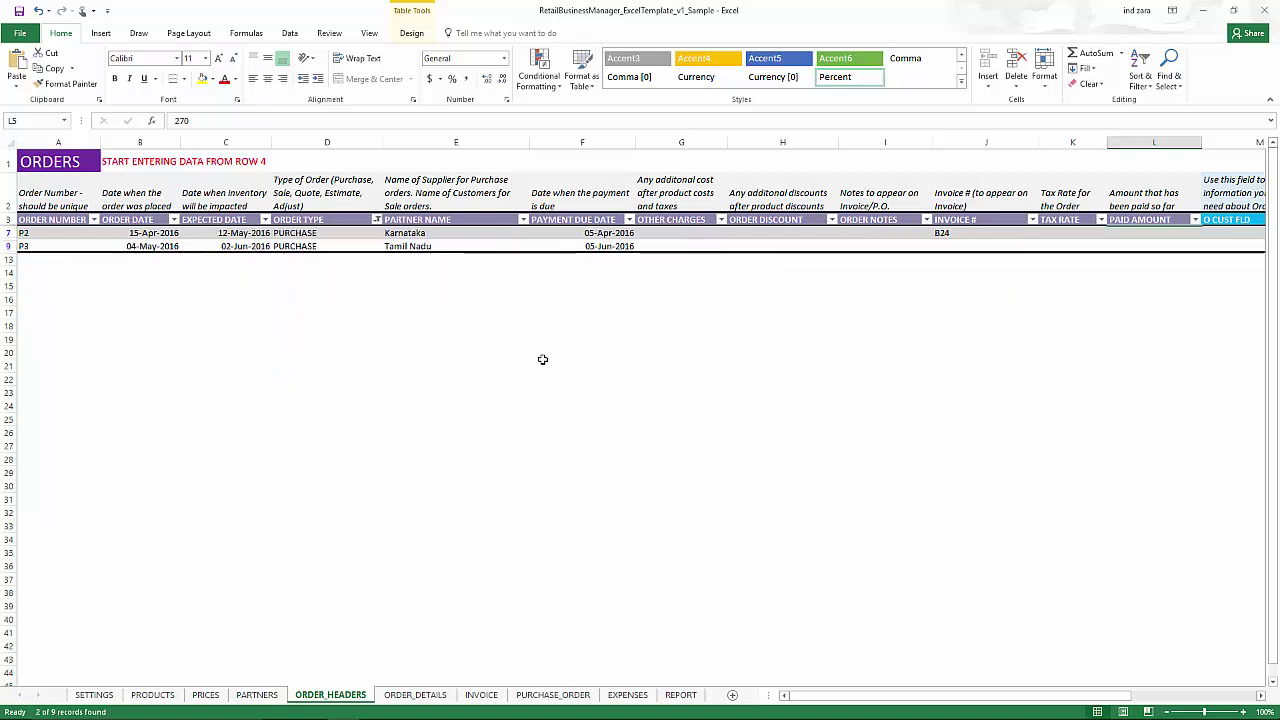
Switch the order type filter from PURCHASE to SALE so only sale orders with due amounts are listed
{"action": "left_click", "coordinate": [376, 220]}
{"action": "left_click", "coordinate": [244, 369]}
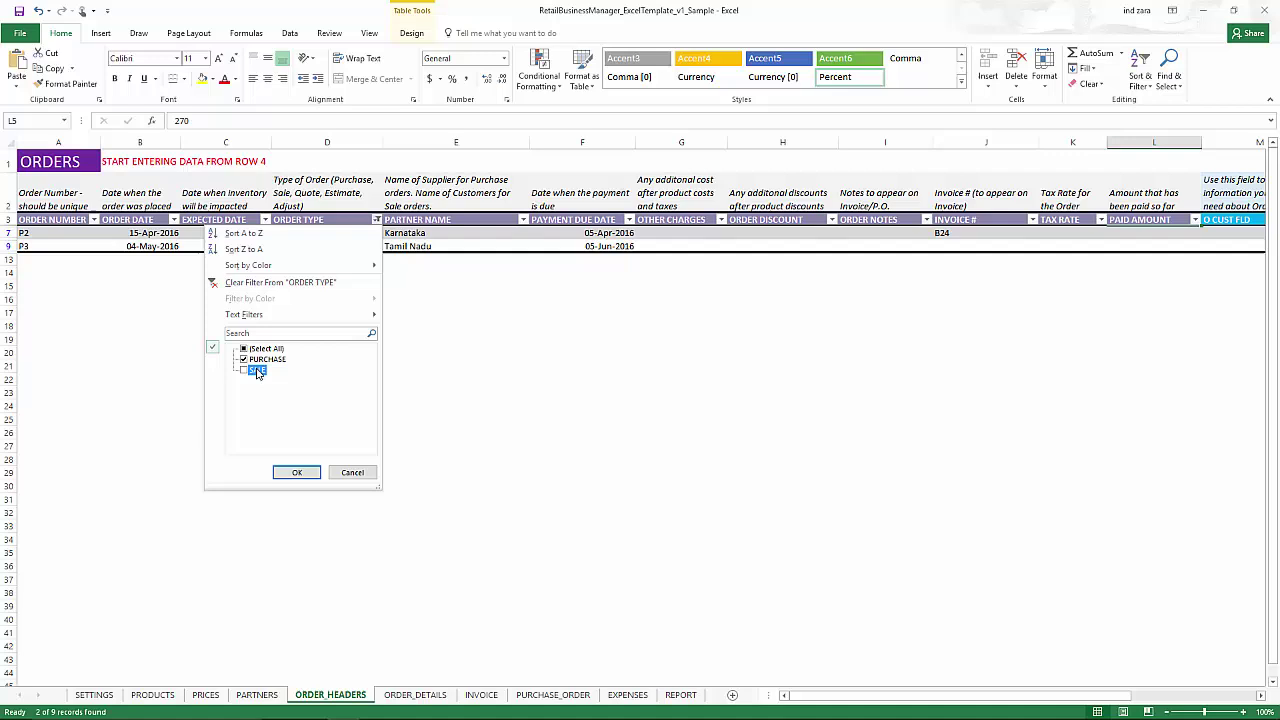
{"action": "left_click", "coordinate": [244, 359]}
{"action": "left_click", "coordinate": [297, 472]}
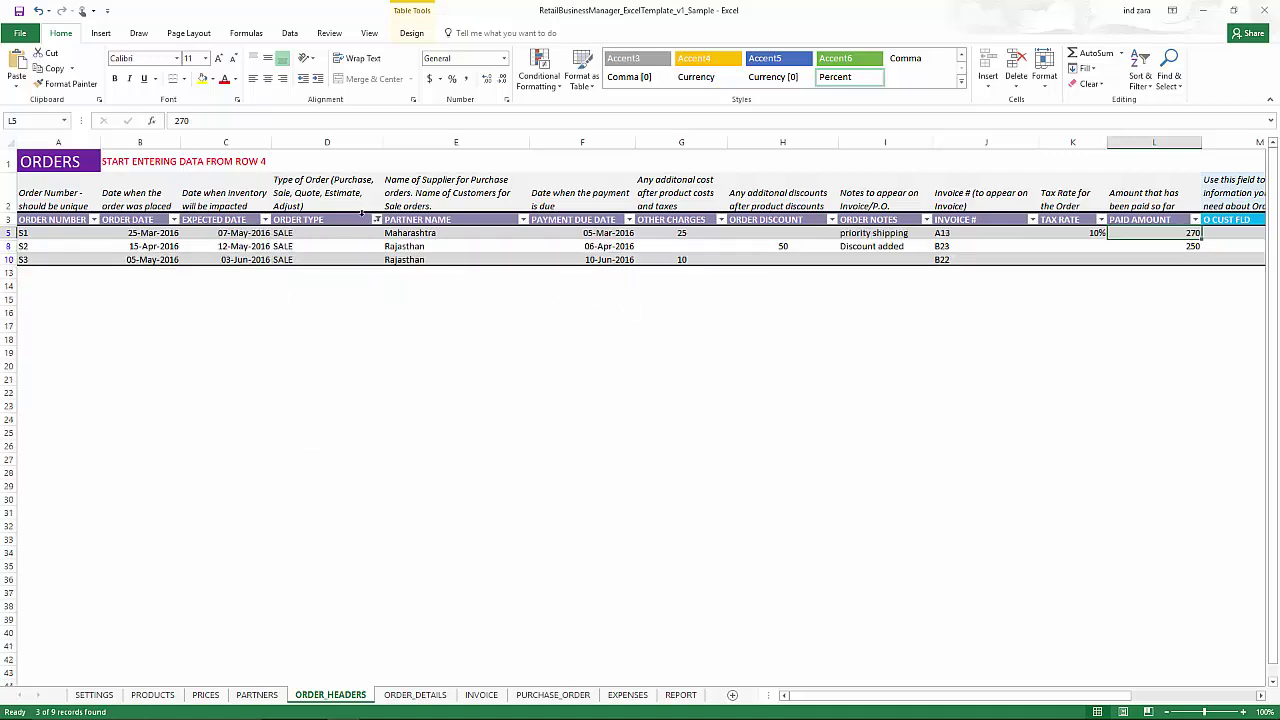
{"action": "mouse_move", "coordinate": [908, 697]}
{"action": "left_mouse_down"}
{"action": "mouse_move", "coordinate": [1075, 700]}
{"action": "mouse_move", "coordinate": [922, 703]}
{"action": "left_mouse_up"}
Look at the partner name filter choices and reset the order type filter to include all types
{"action": "left_click", "coordinate": [523, 219]}
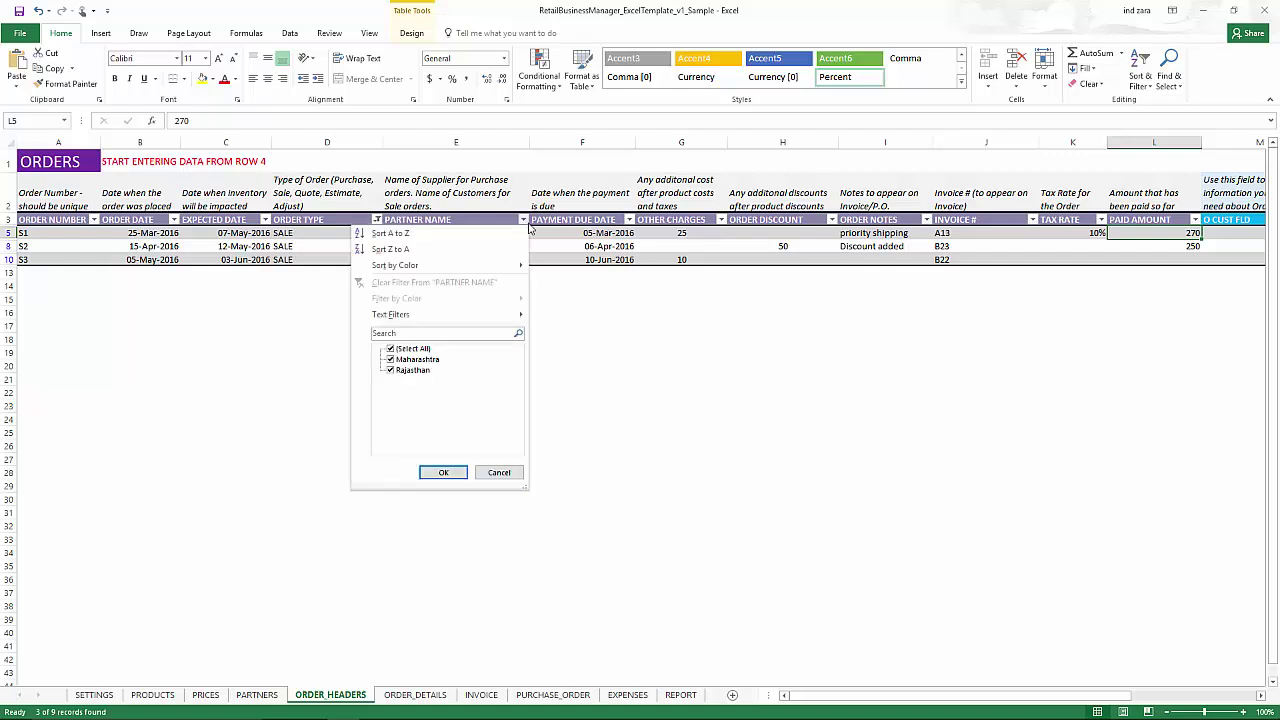
{"action": "left_click", "coordinate": [525, 224]}
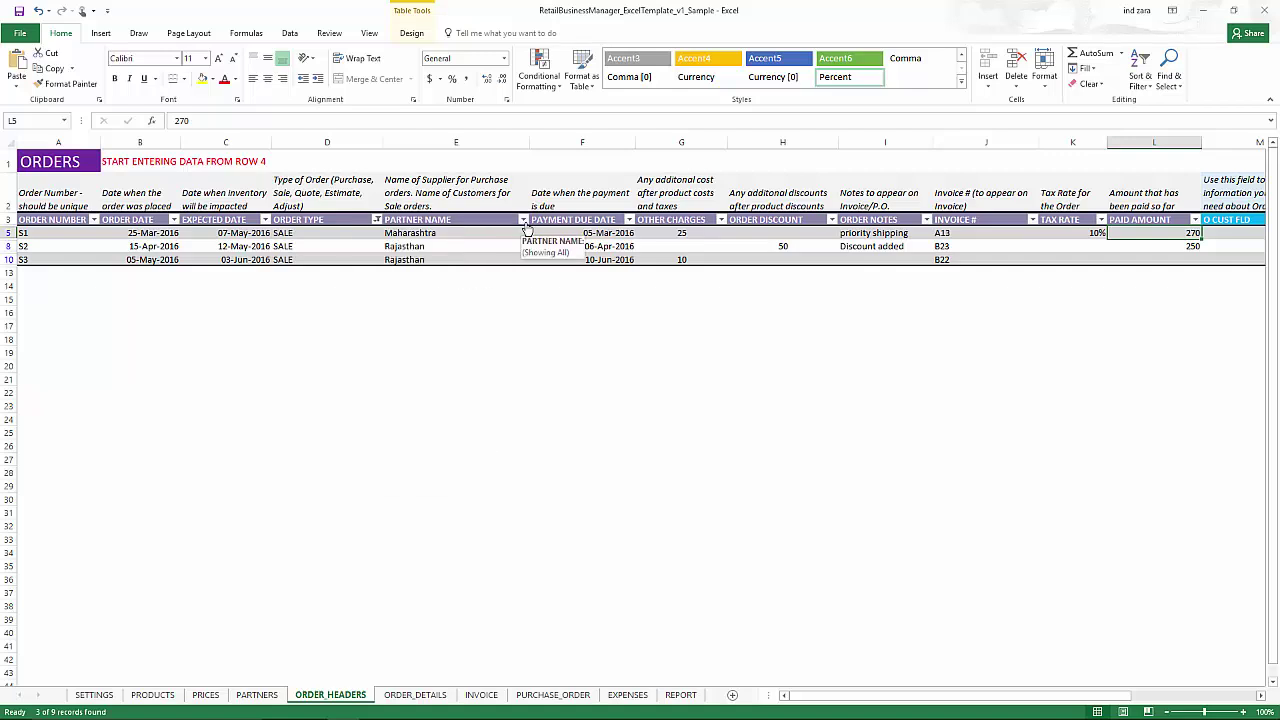
{"action": "left_click", "coordinate": [376, 219]}
{"action": "left_click", "coordinate": [278, 350]}
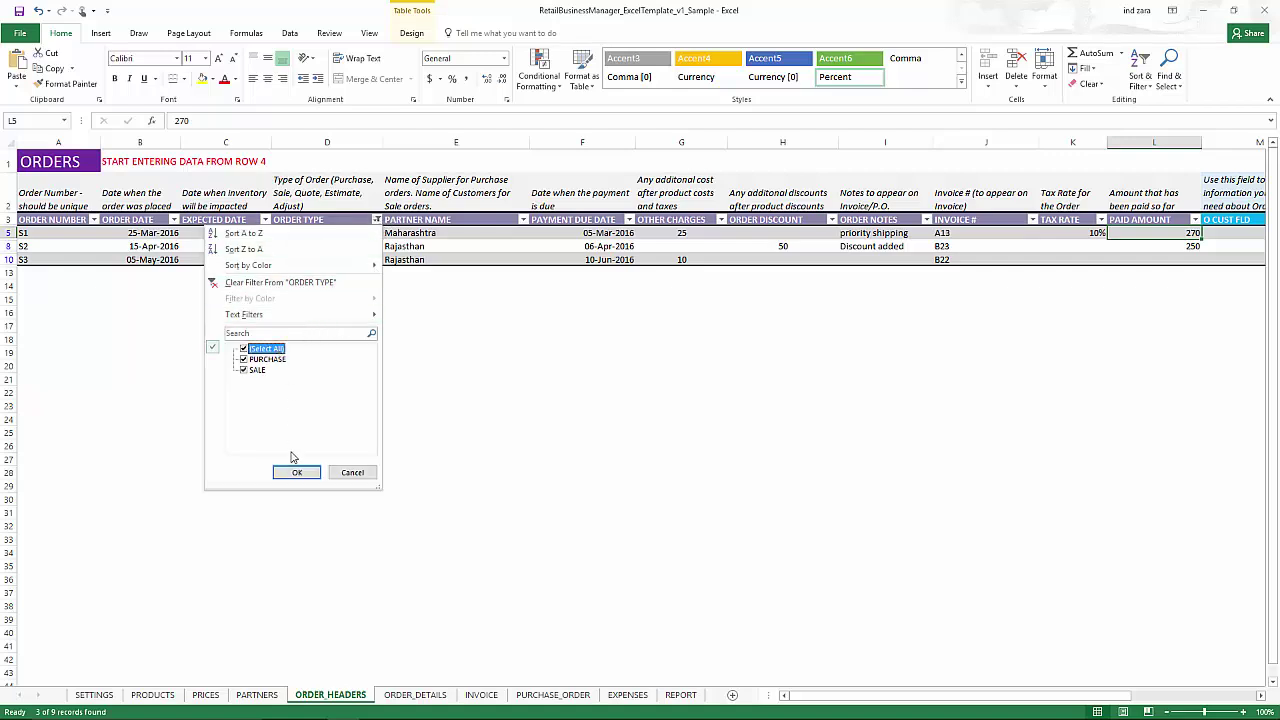
{"action": "left_click", "coordinate": [297, 472]}
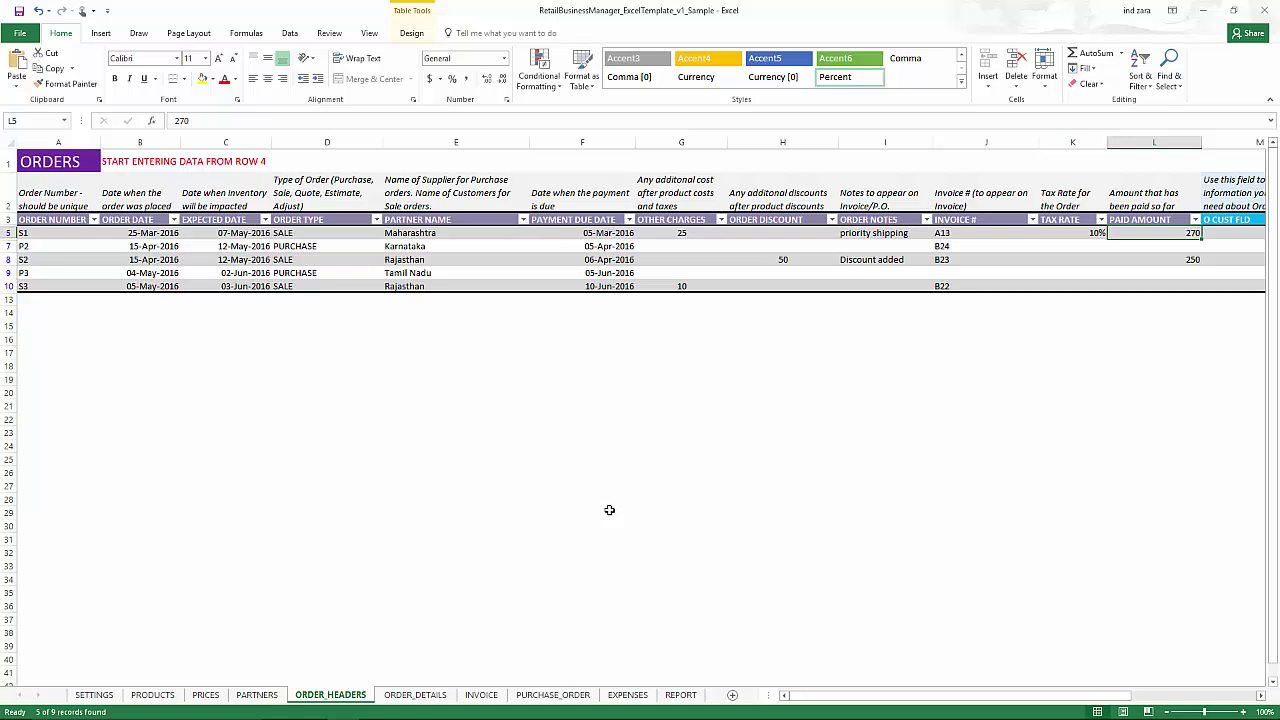
Review the accounts receivable and payable amounts and their past-due aging in the REPORT sheet's Money section
{"action": "left_click", "coordinate": [681, 695]}
{"action": "left_click_drag", "start_coordinate": [1010, 693], "coordinate": [1000, 690]}
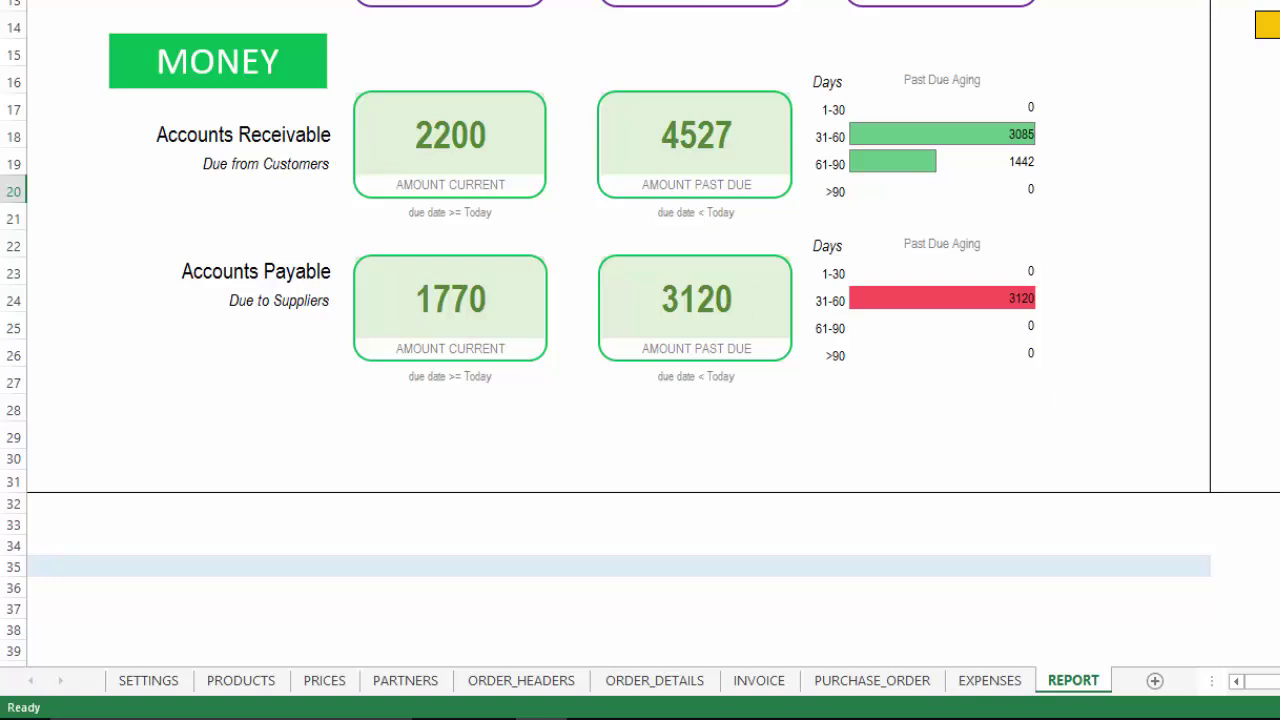
Set the chosen partner to Tamil Nadu in the report's Partner Performance section and review its purchase and due amounts
{"action": "scroll", "coordinate": [640, 260], "scroll_direction": "right", "scroll_amount": 10}
{"action": "scroll", "coordinate": [640, 260], "scroll_direction": "right", "scroll_amount": 15}
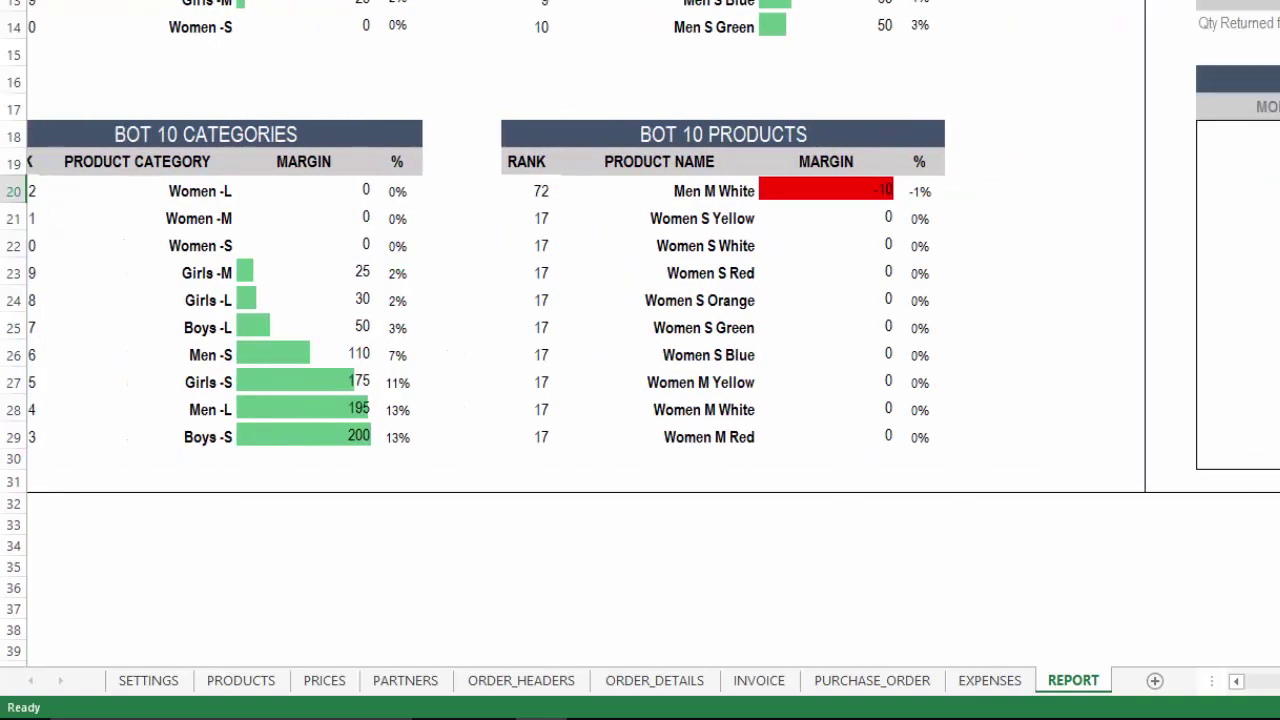
{"action": "scroll", "coordinate": [640, 260], "scroll_direction": "right", "scroll_amount": 2}
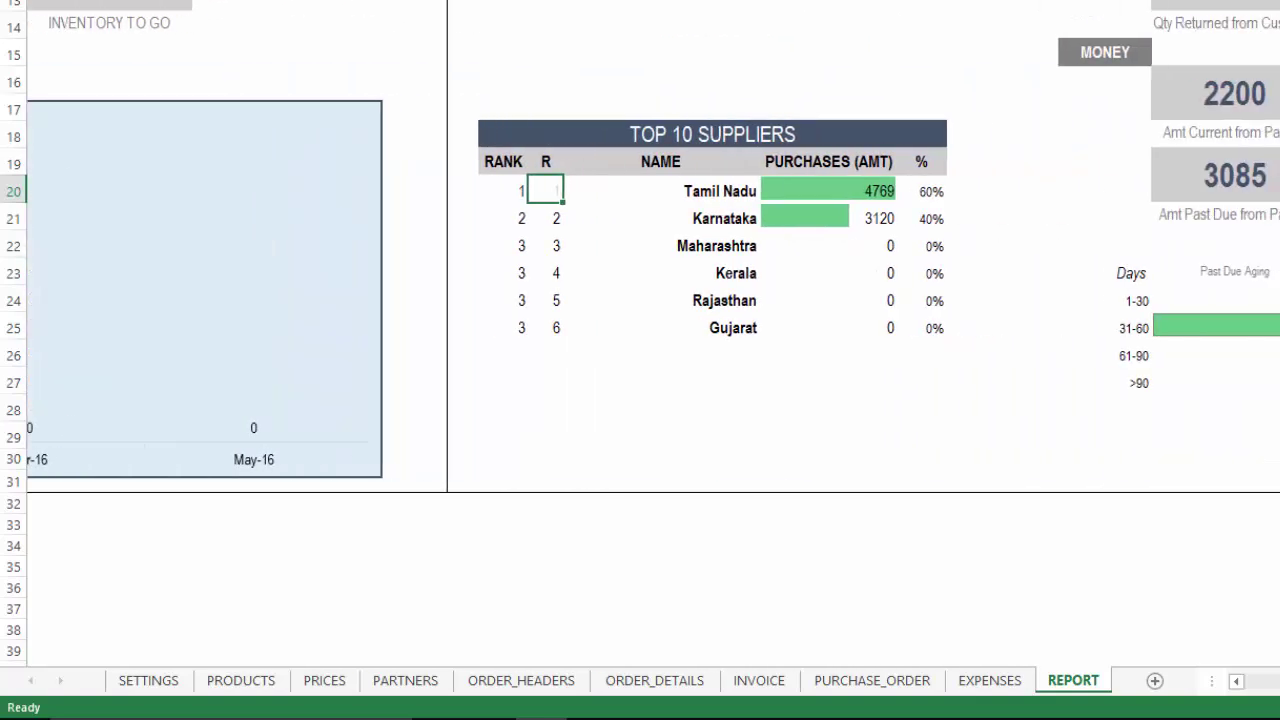
{"action": "scroll", "coordinate": [640, 260], "scroll_direction": "up", "scroll_amount": 3}
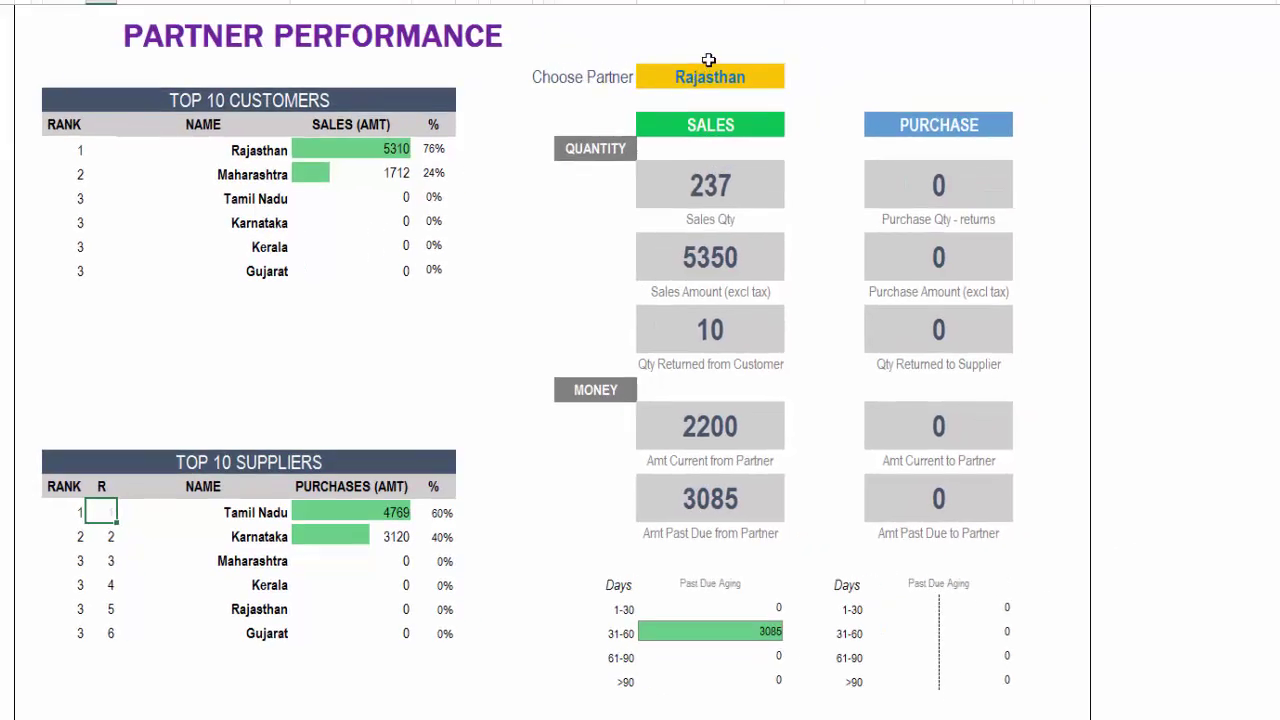
{"action": "left_click", "coordinate": [744, 75]}
{"action": "left_click", "coordinate": [791, 77]}
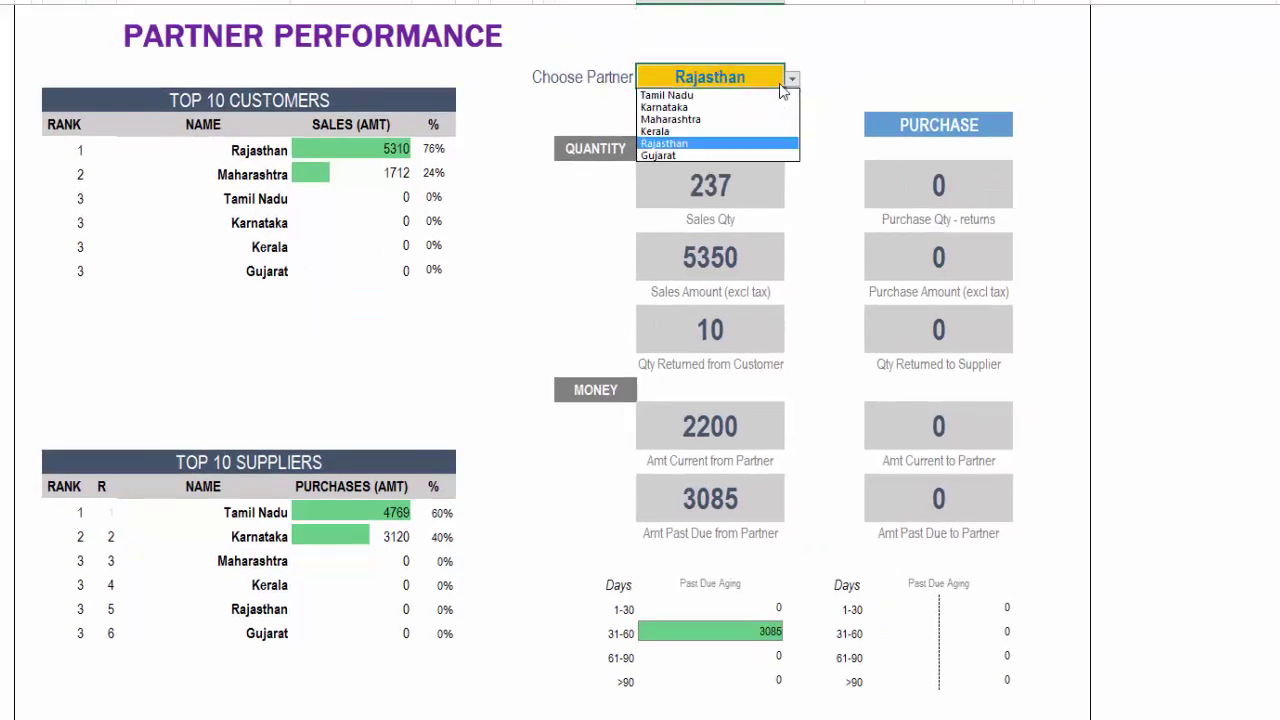
{"action": "left_click", "coordinate": [688, 91]}
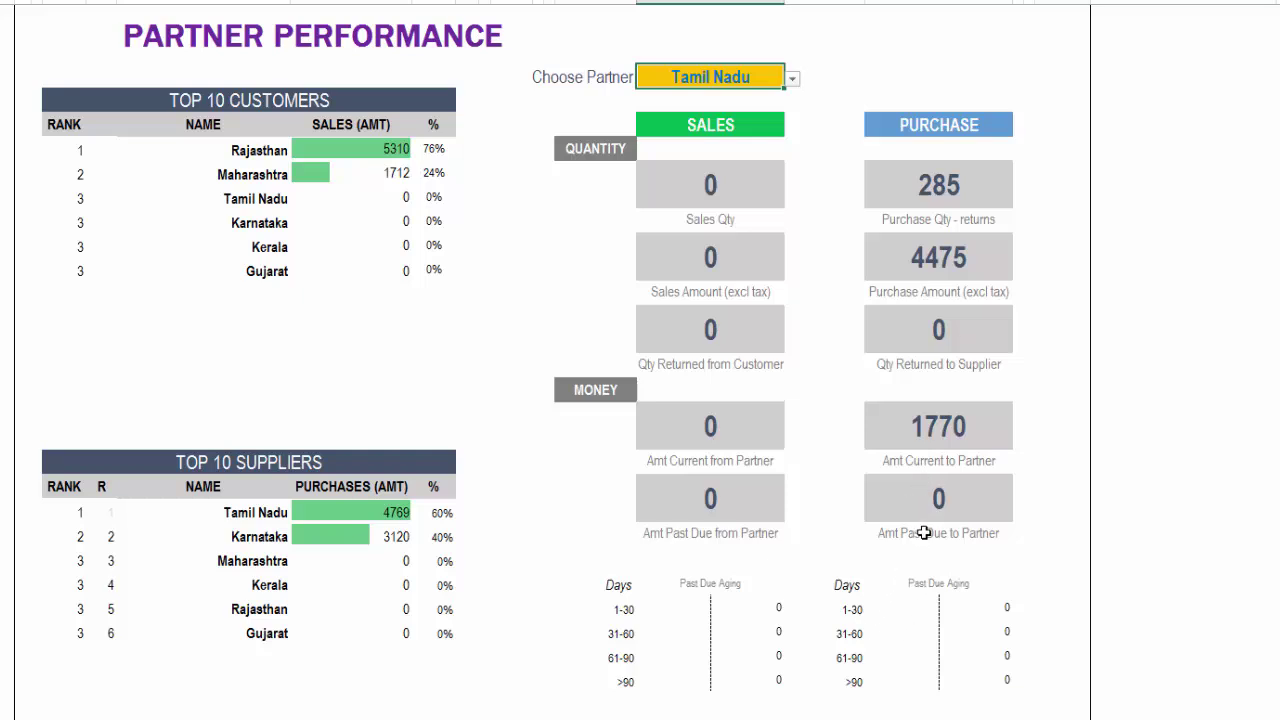
{"action": "left_click", "coordinate": [792, 79]}
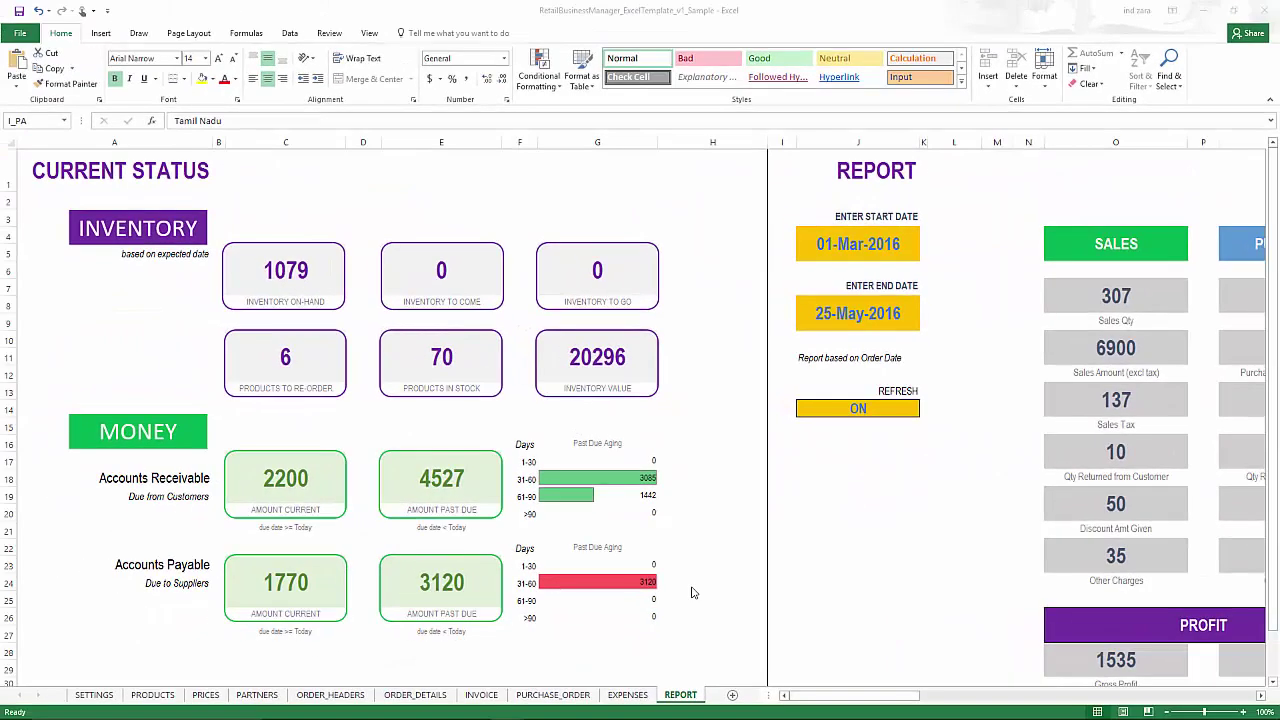
Review the entries in the EXPENSES sheet and check the expenses total and monthly operating expenses in the REPORT sheet
{"action": "left_click", "coordinate": [628, 695]}
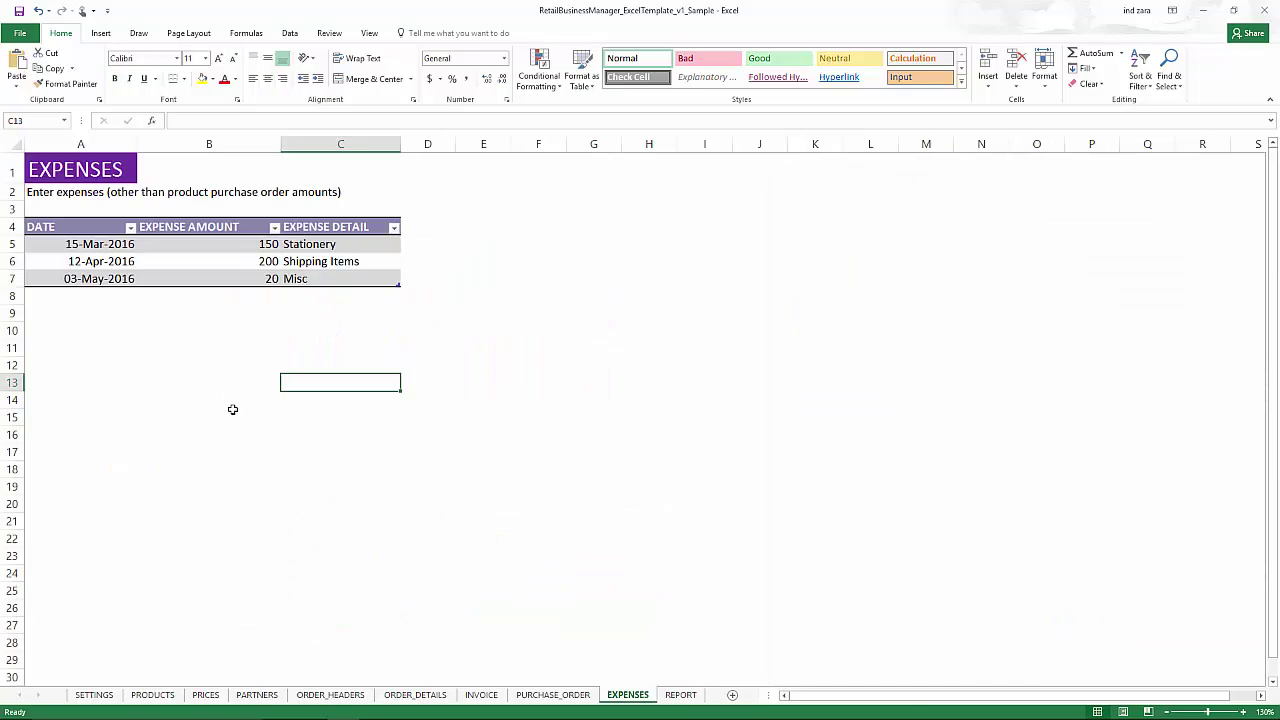
{"action": "left_click", "coordinate": [110, 330]}
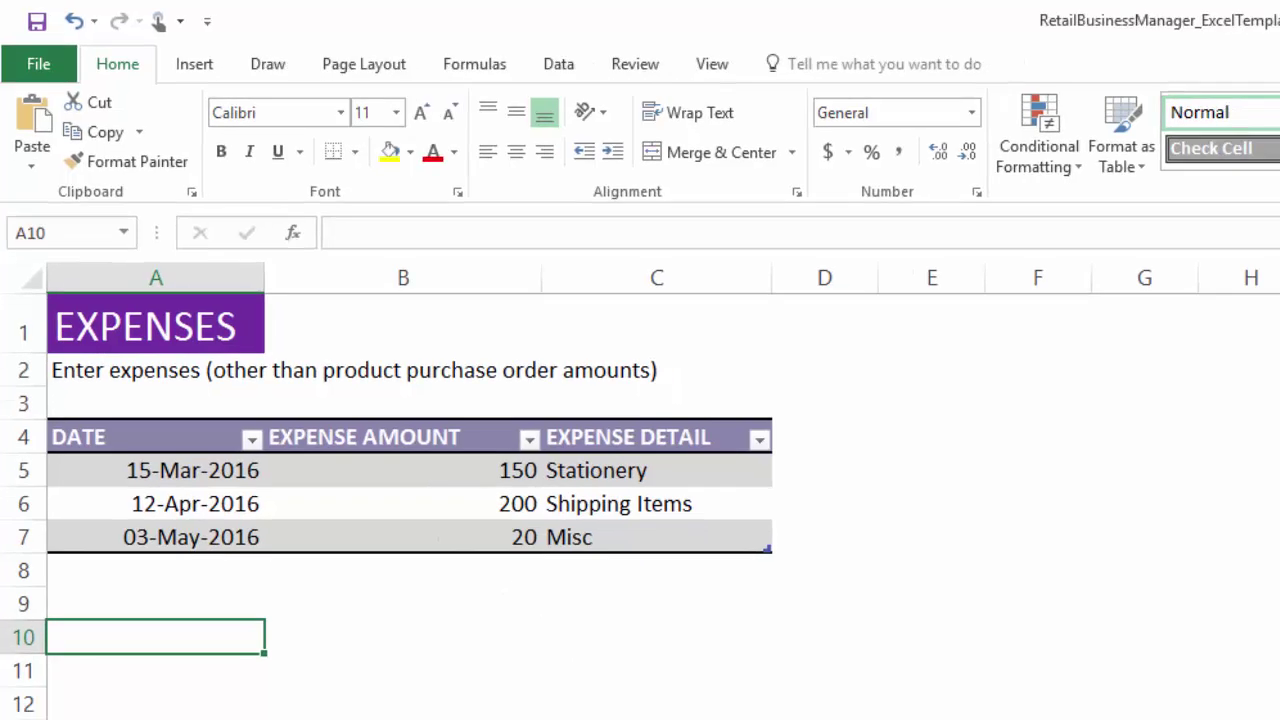
{"action": "left_click", "coordinate": [678, 696]}
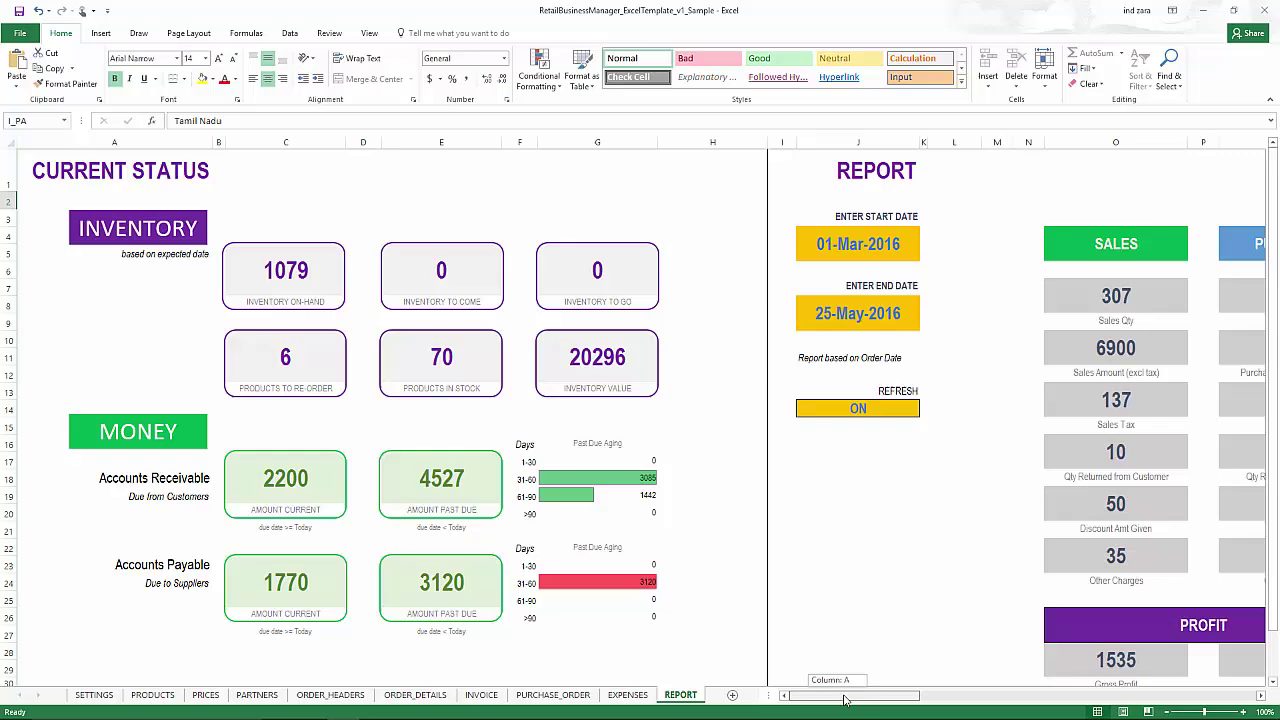
{"action": "scroll", "coordinate": [840, 698], "scroll_direction": "right", "scroll_amount": 4}
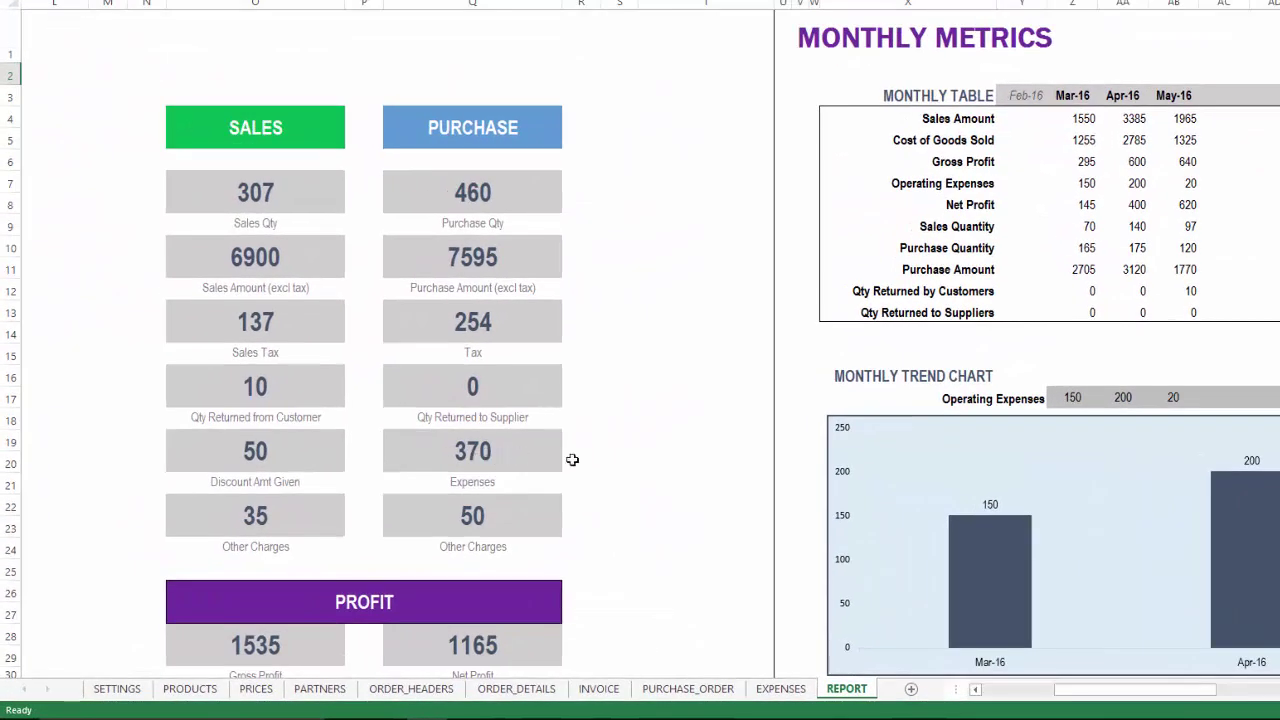
{"action": "left_click_drag", "start_coordinate": [1095, 690], "coordinate": [1130, 690]}
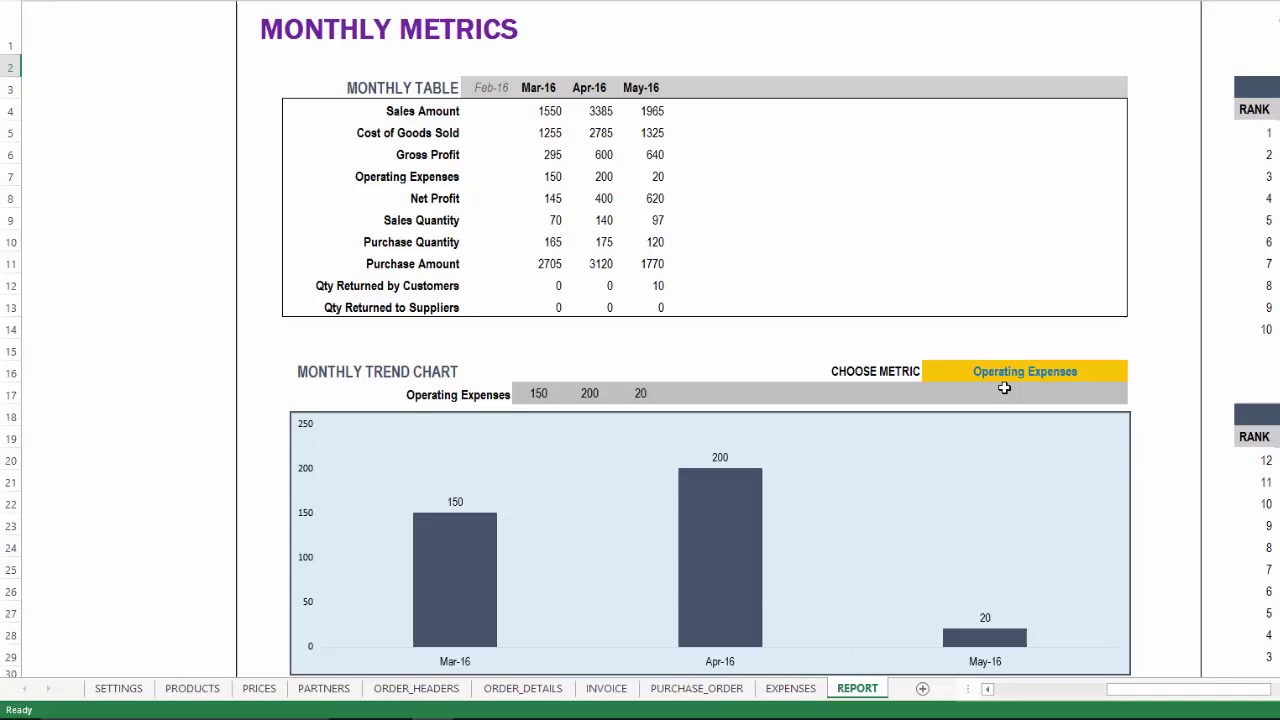
Set the Monthly Trend Chart's metric to Net Profit in the Monthly Metrics section
{"action": "left_click_drag", "start_coordinate": [1160, 686], "coordinate": [1189, 692]}
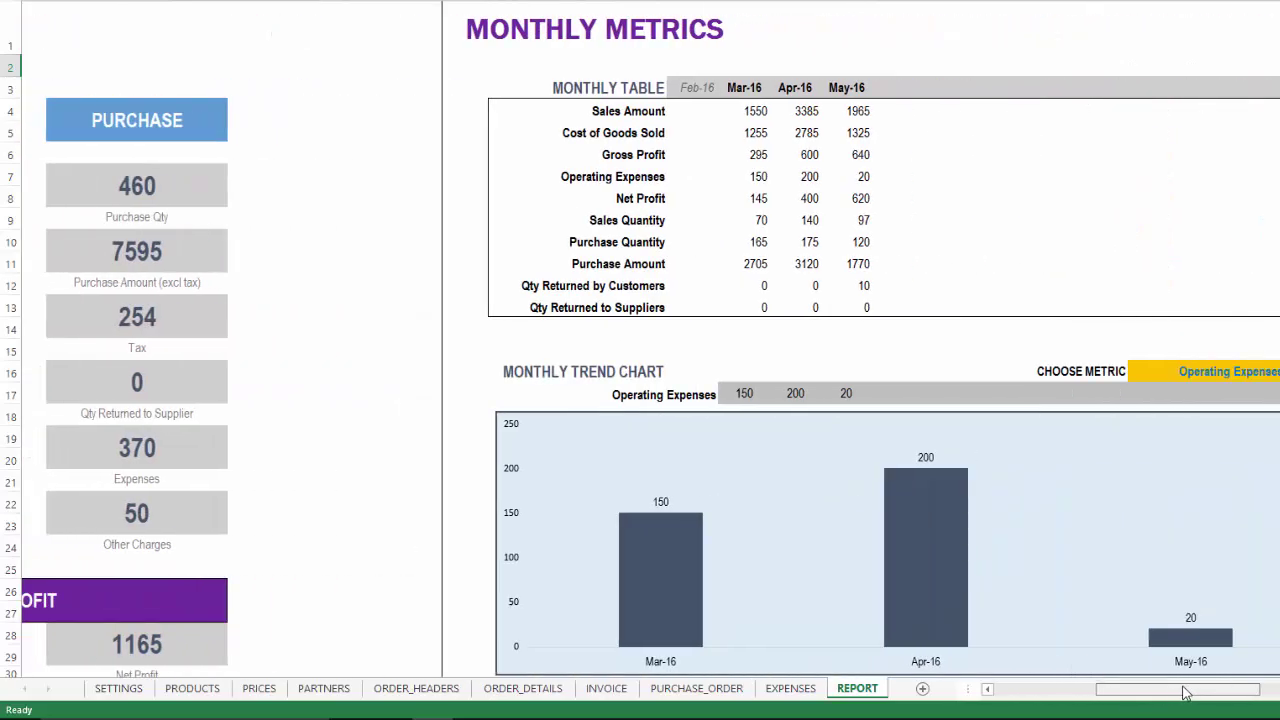
{"action": "left_click", "coordinate": [1249, 375]}
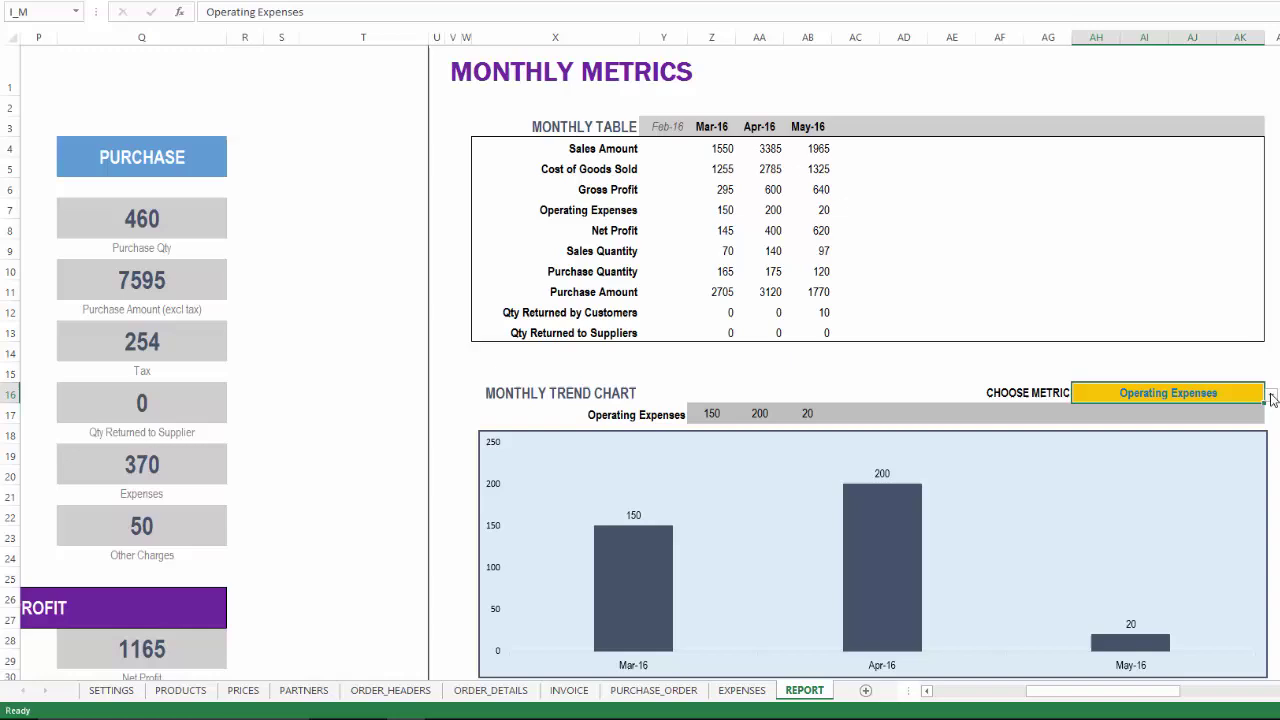
{"action": "left_click", "coordinate": [1278, 393]}
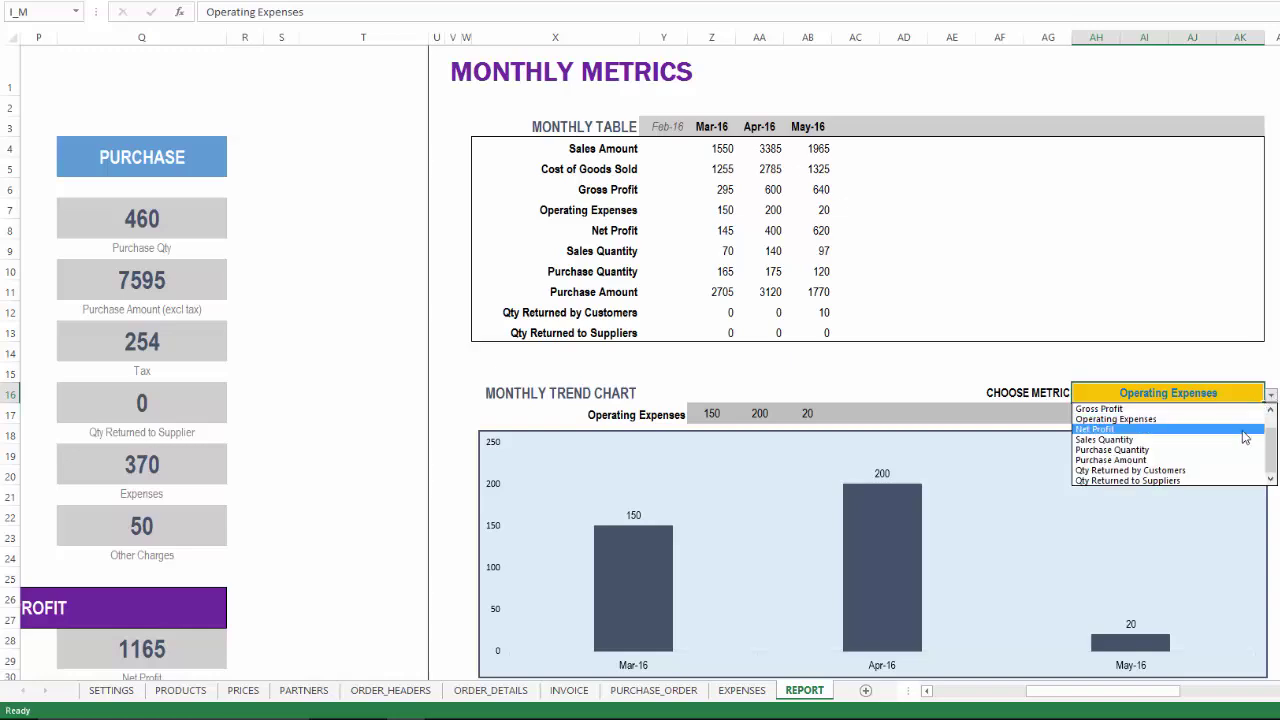
{"action": "left_click", "coordinate": [1245, 429]}
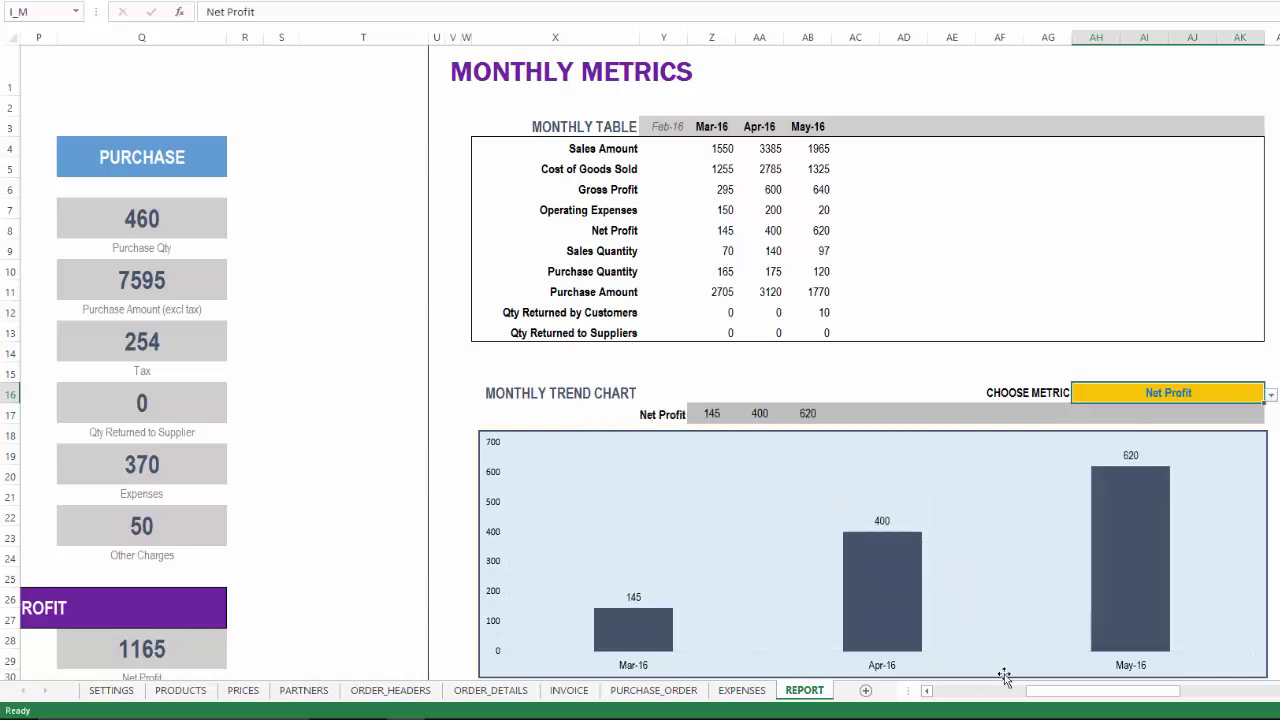
Check the gross and net profit for the report period below the sales and purchase figures
{"action": "left_click_drag", "start_coordinate": [1030, 692], "coordinate": [980, 600]}
{"action": "scroll", "coordinate": [824, 492], "scroll_direction": "down", "scroll_amount": 2}
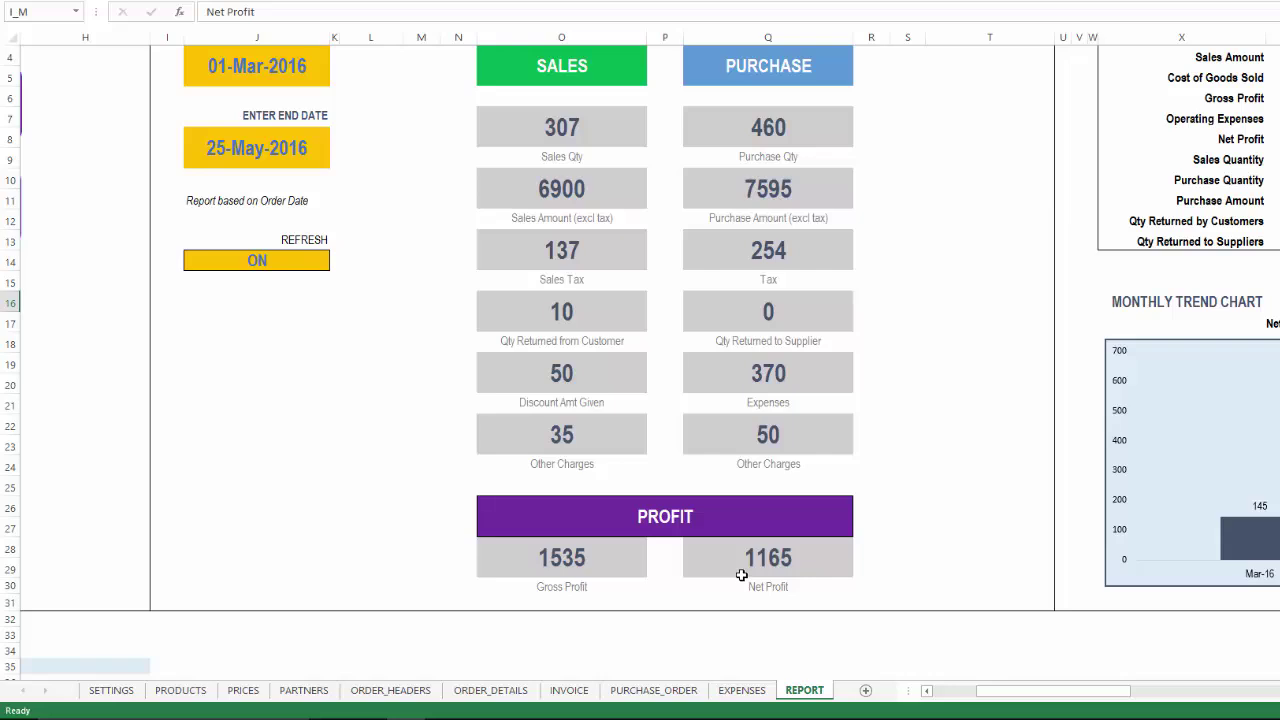
{"action": "scroll", "coordinate": [741, 575], "scroll_direction": "up", "scroll_amount": 1}
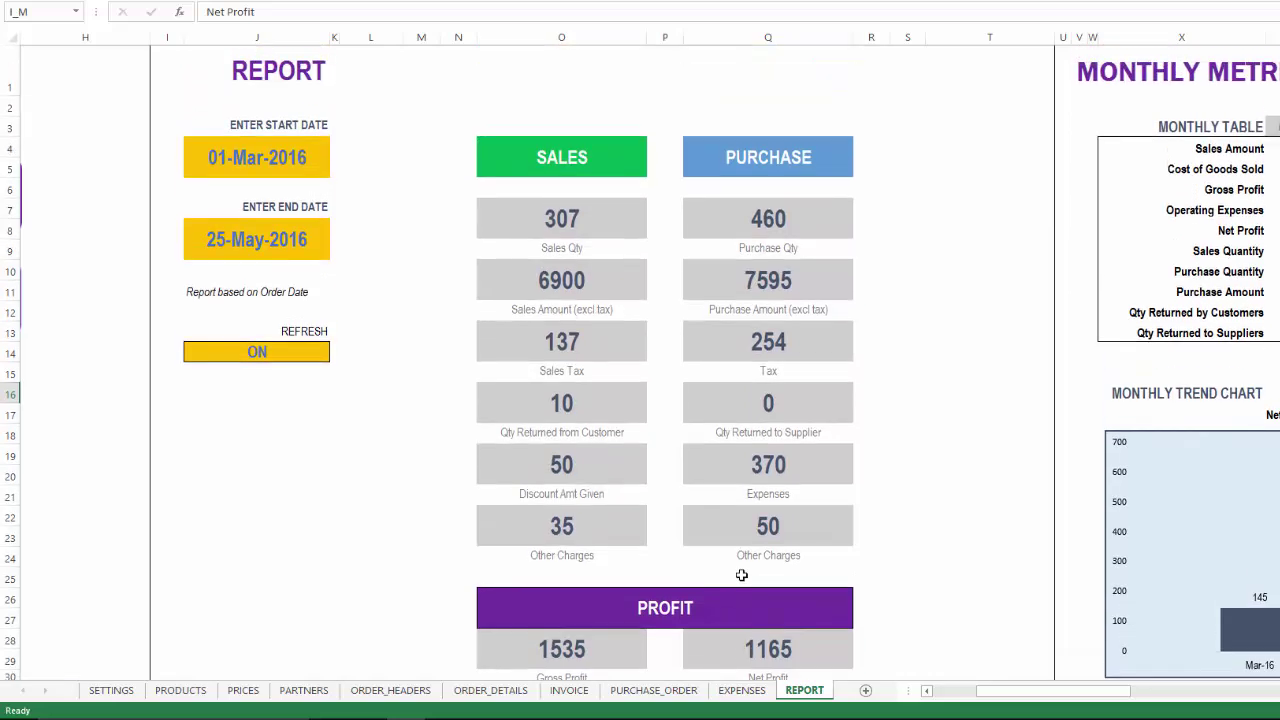